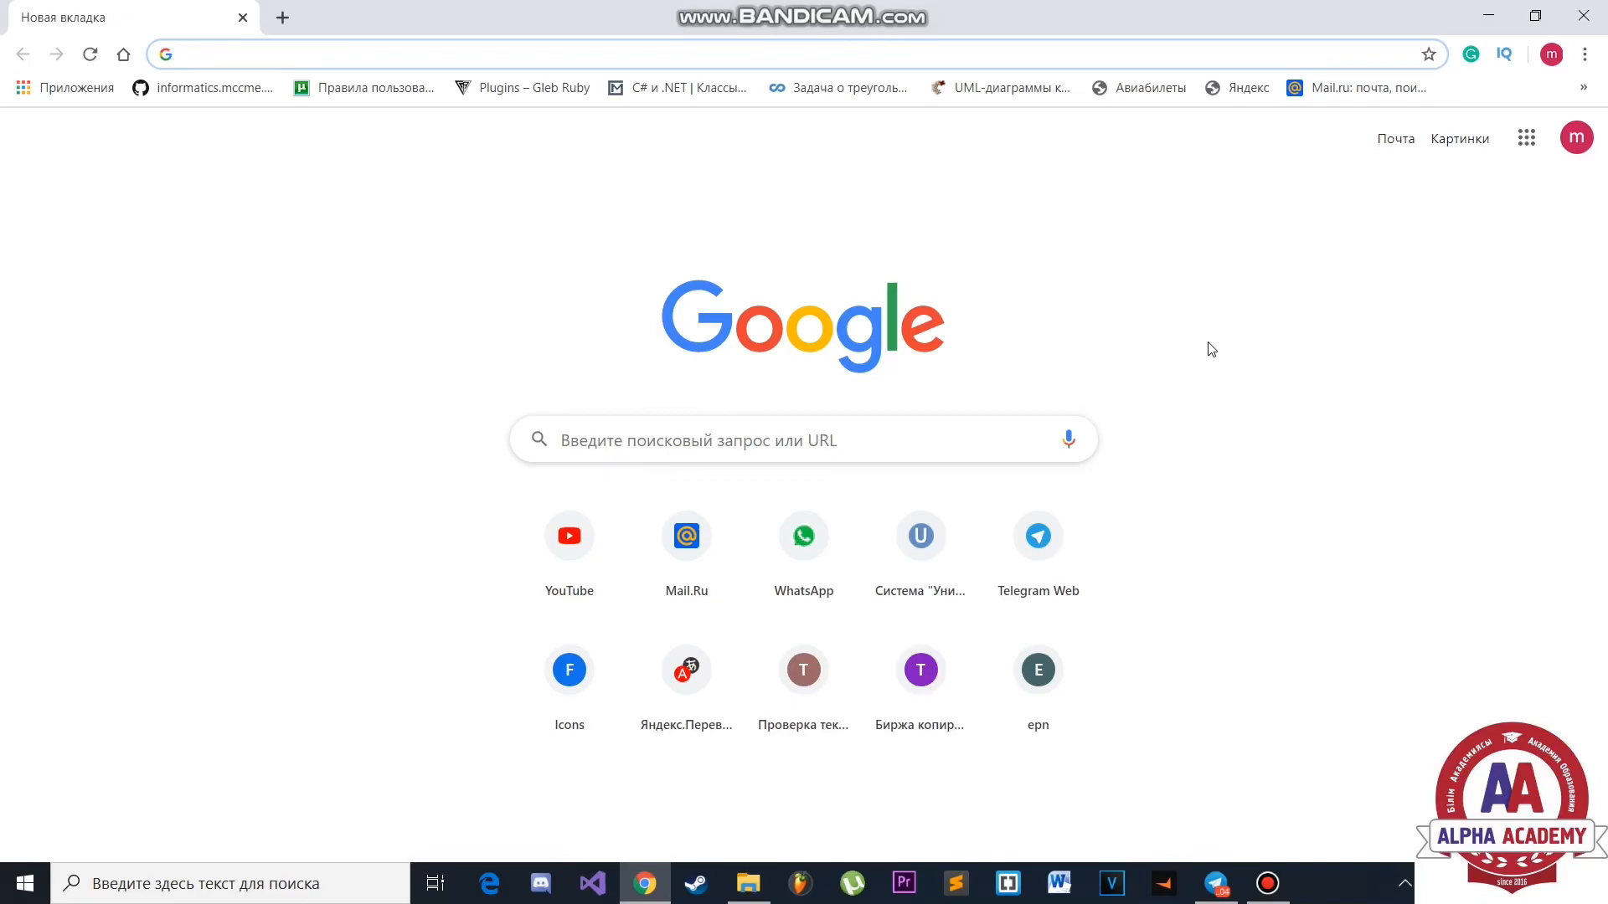
# - Find Google Classroom with the search гугл классрум, and start creating a course after confirming it is not used at an educational institution
pyautogui.write('гугл')
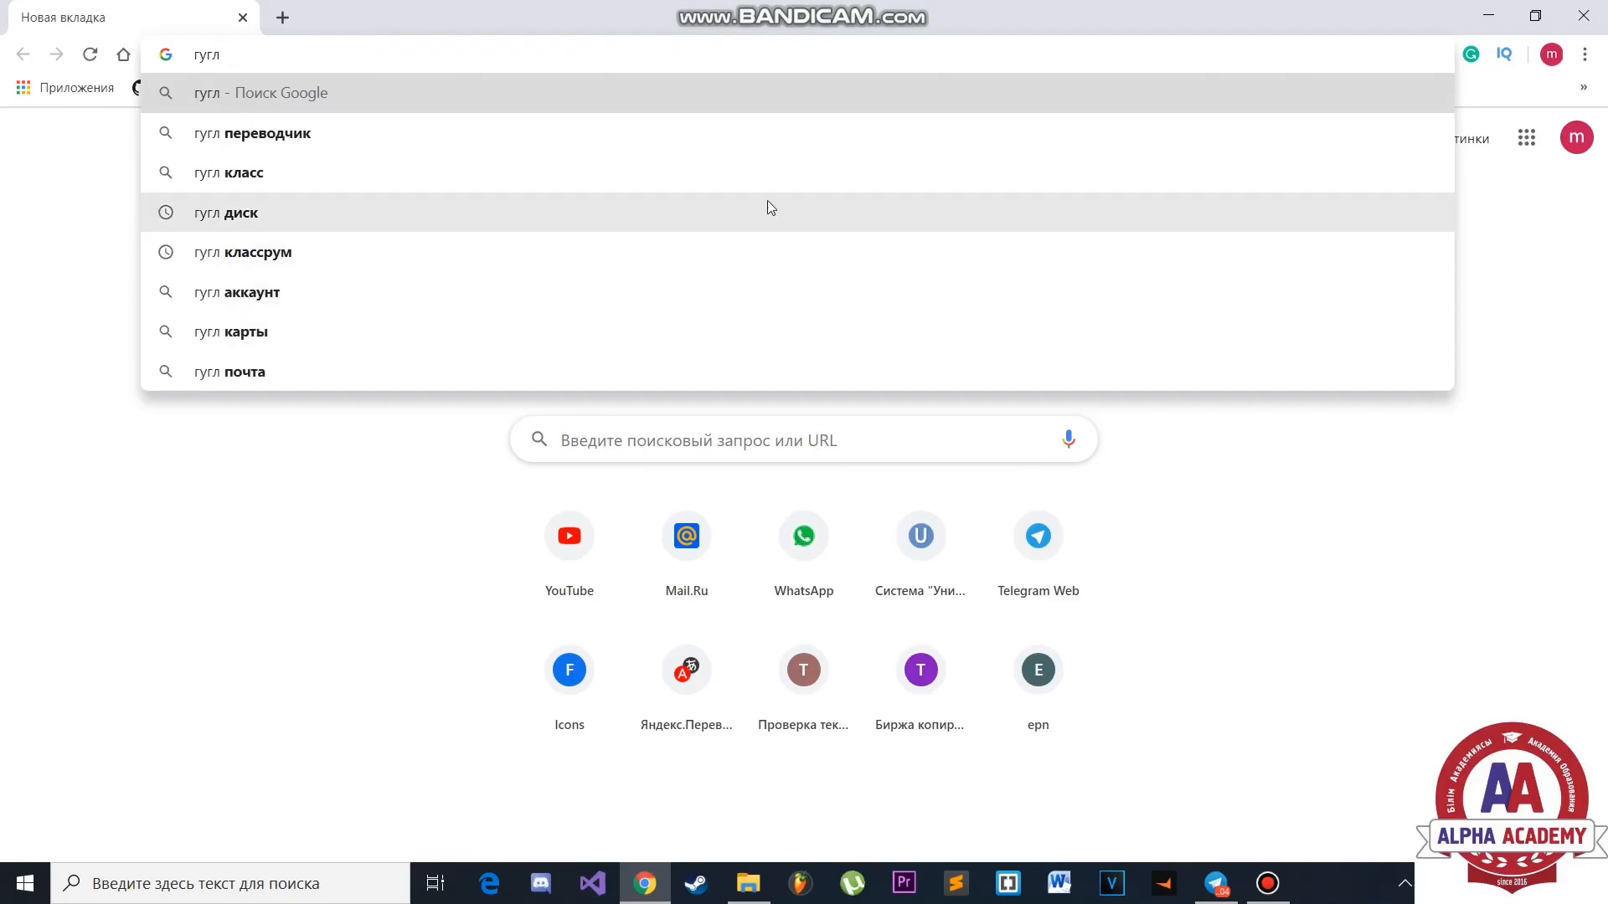
pyautogui.click(424, 254)
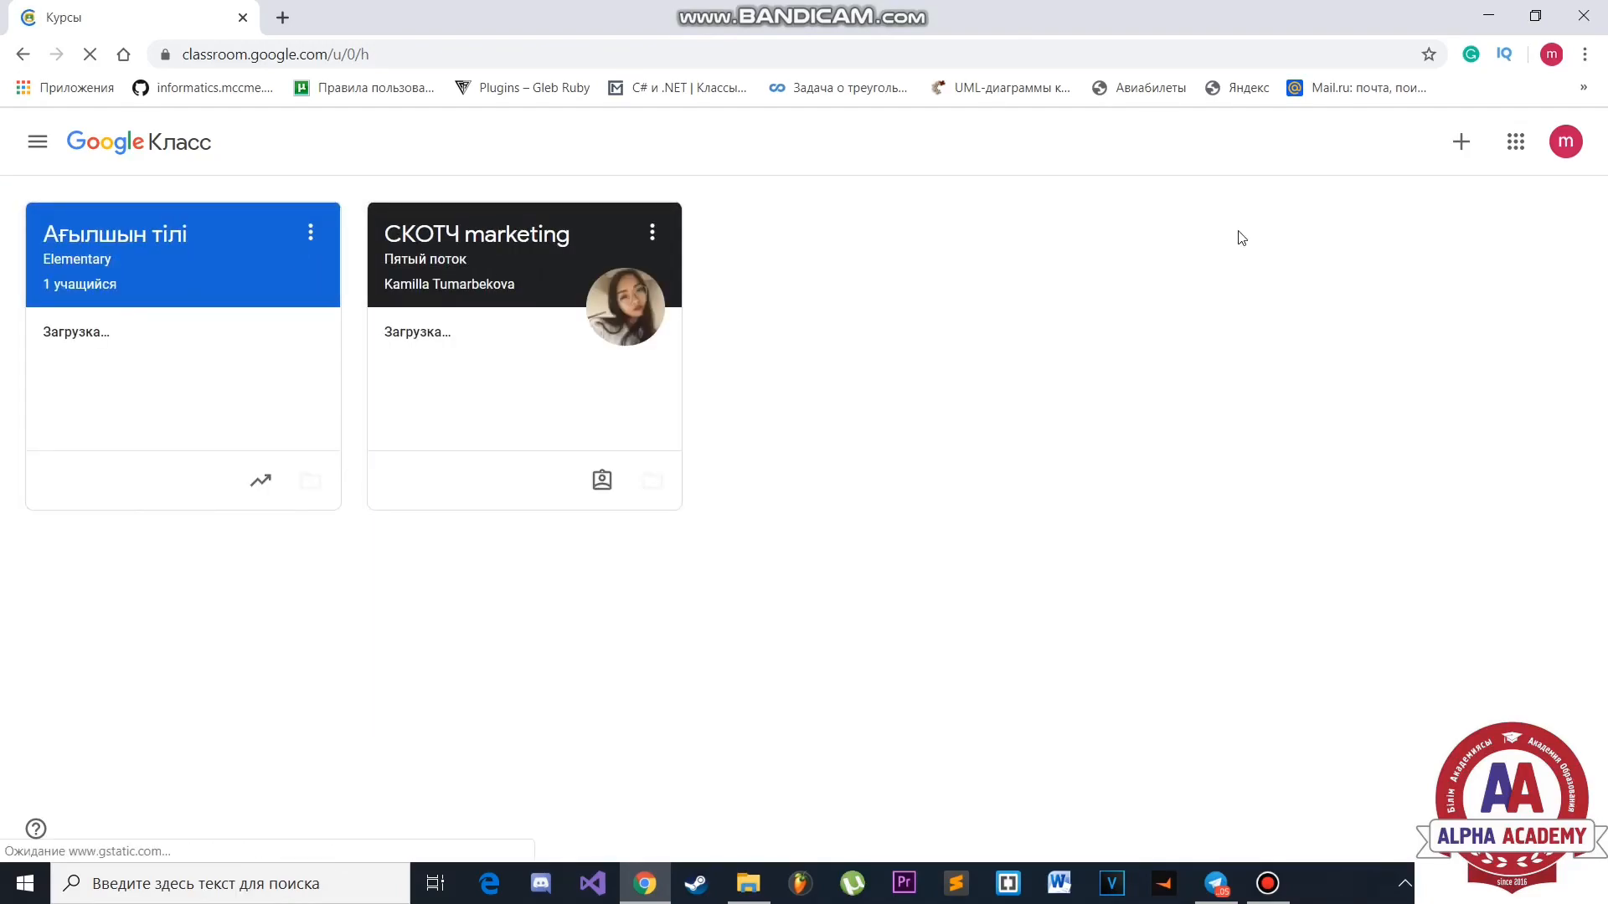
pyautogui.click(1462, 151)
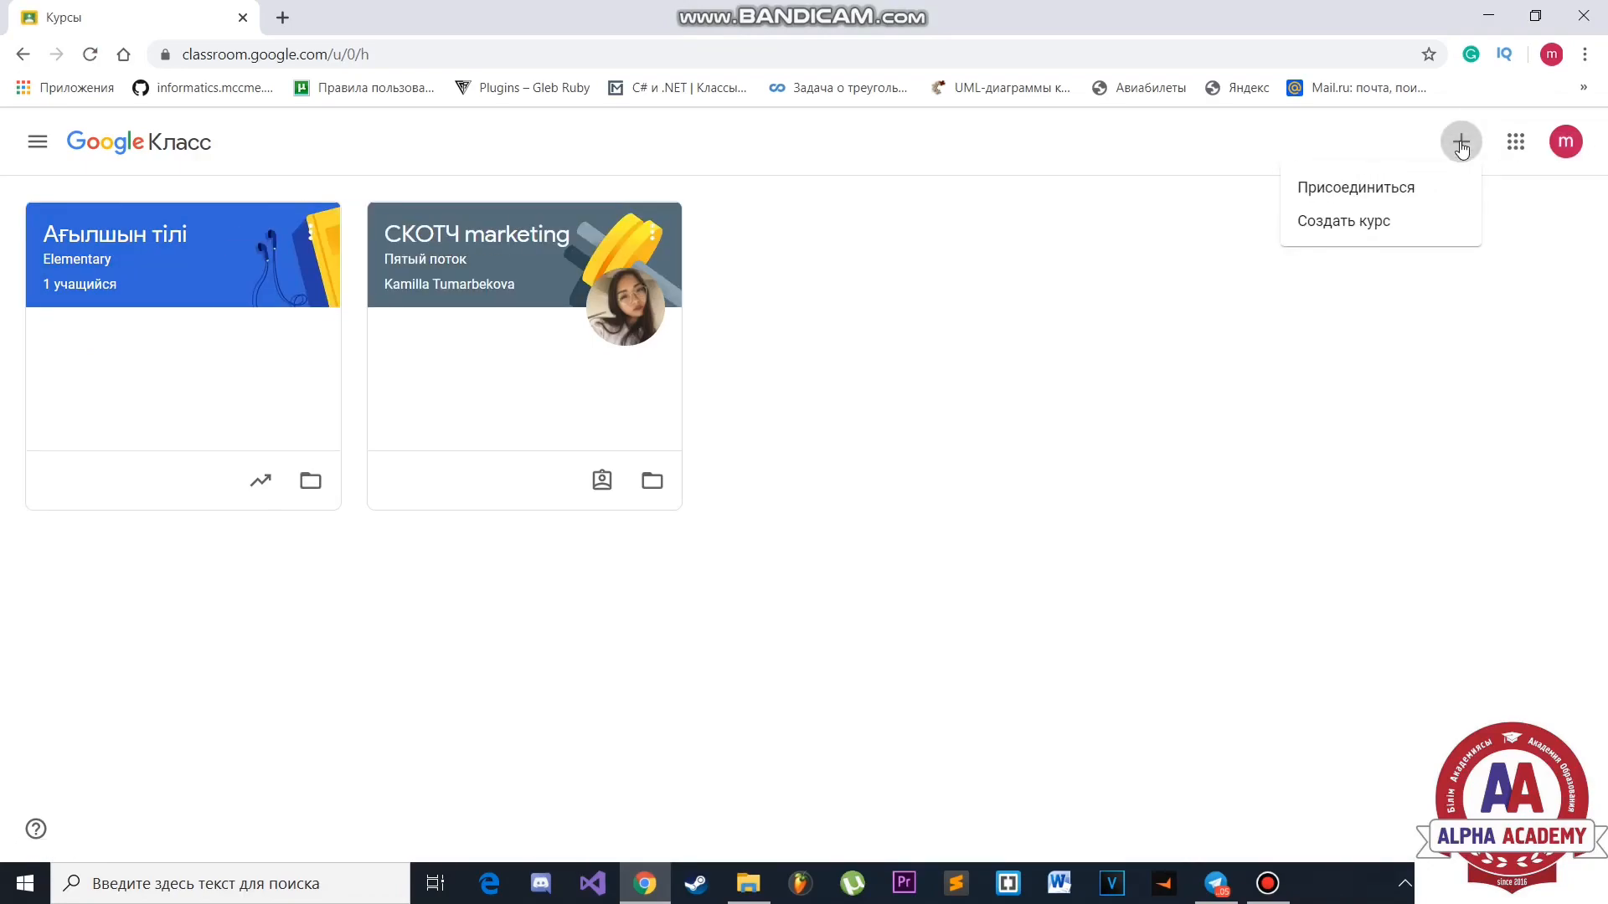
pyautogui.click(1390, 225)
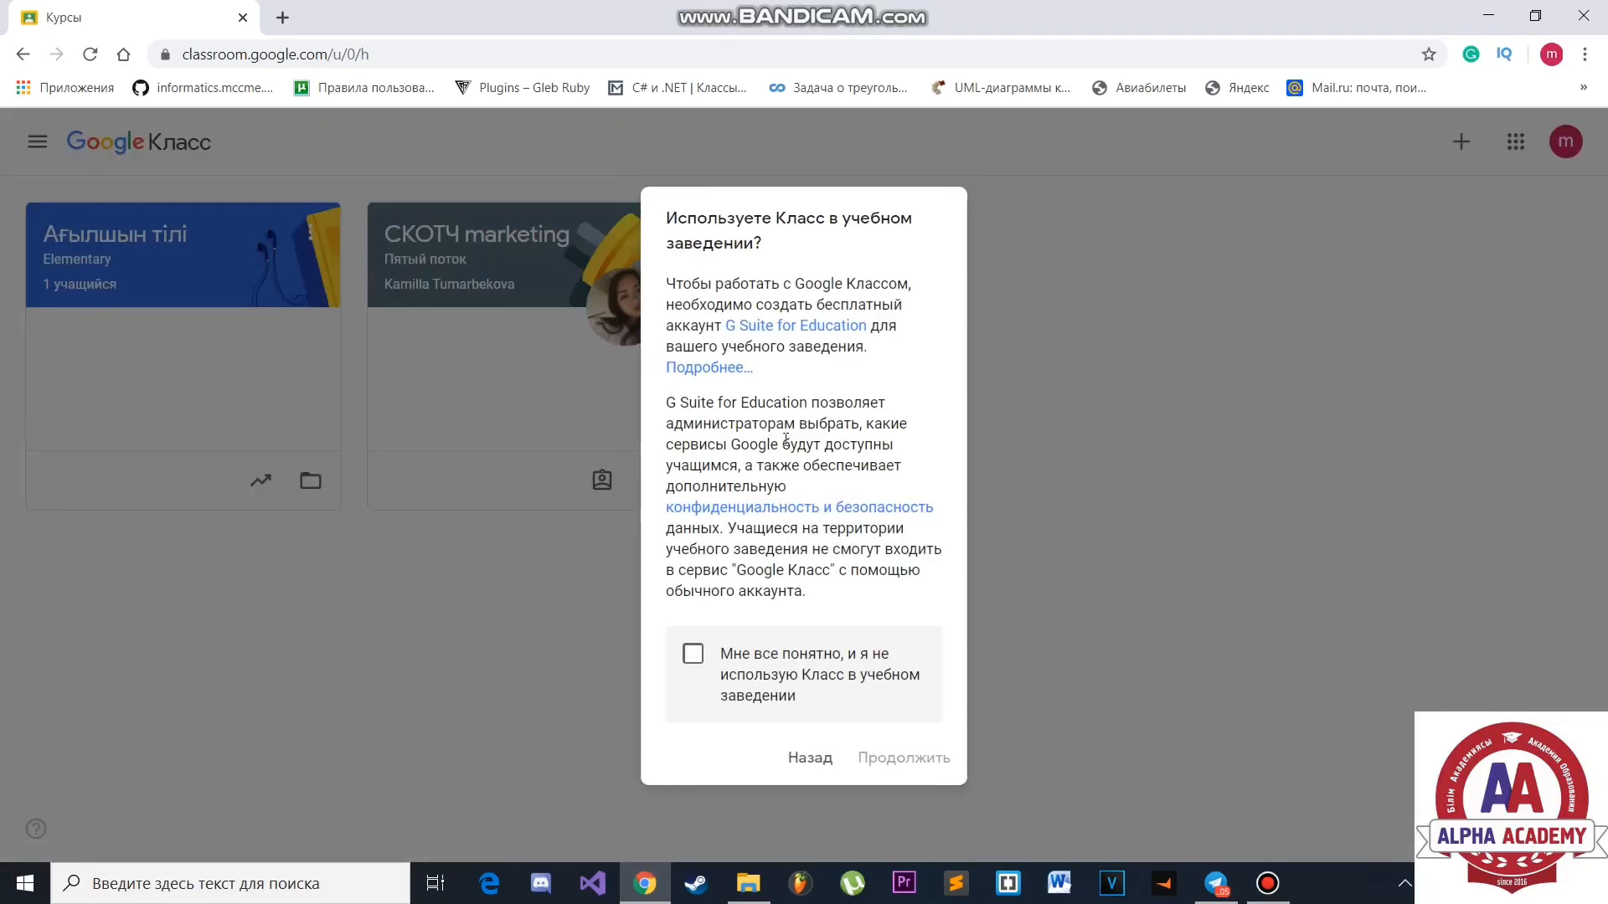
pyautogui.click(695, 657)
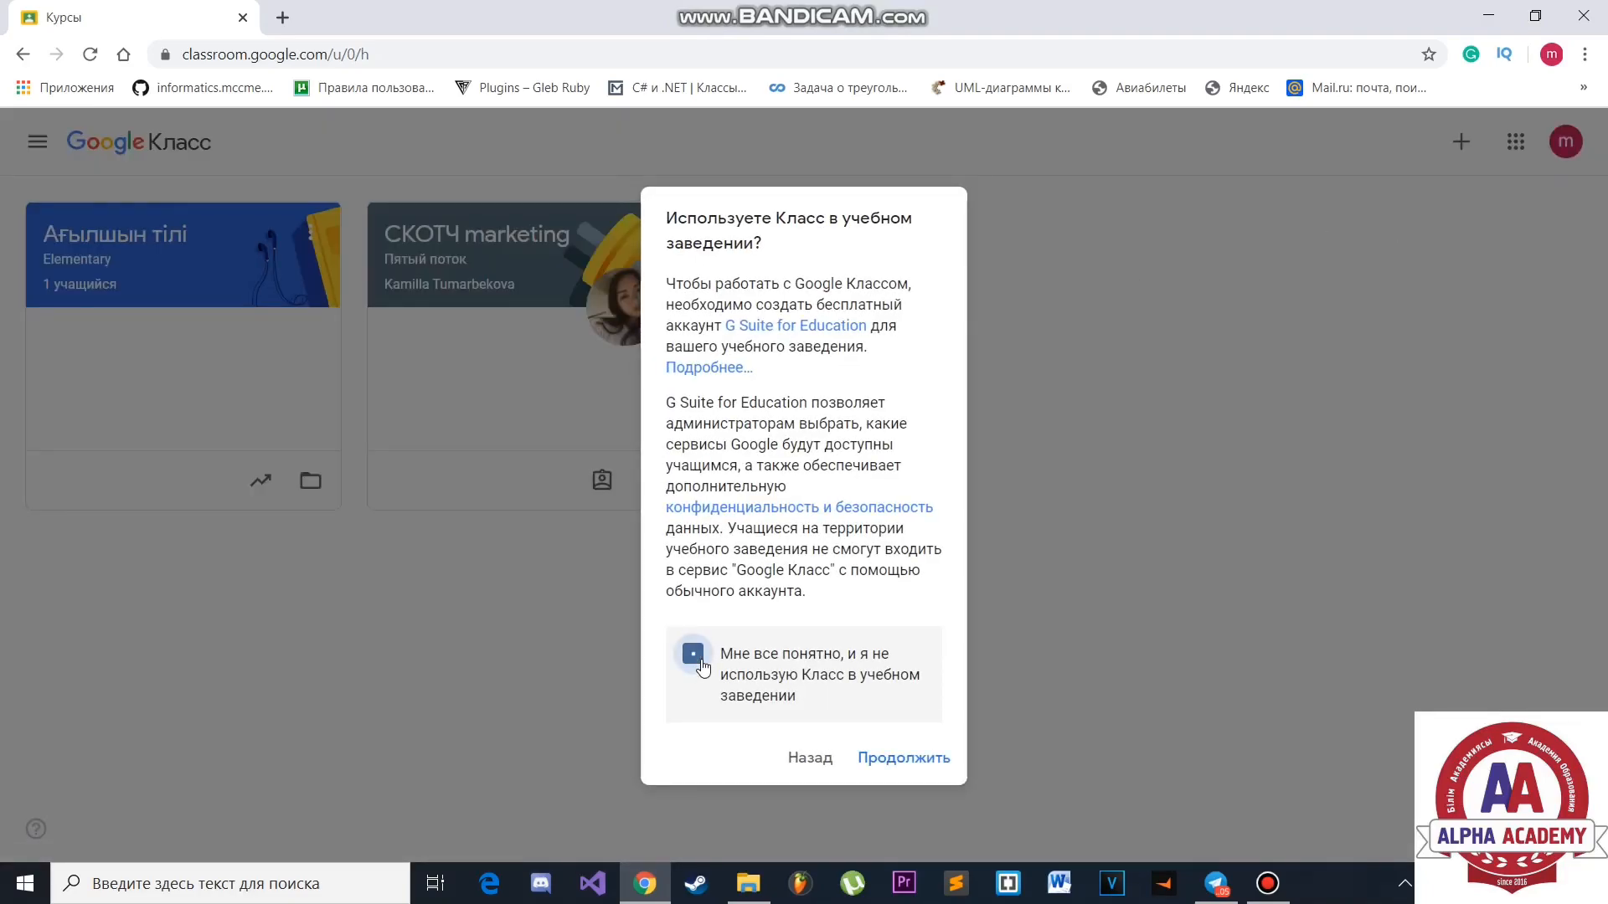
pyautogui.click(902, 771)
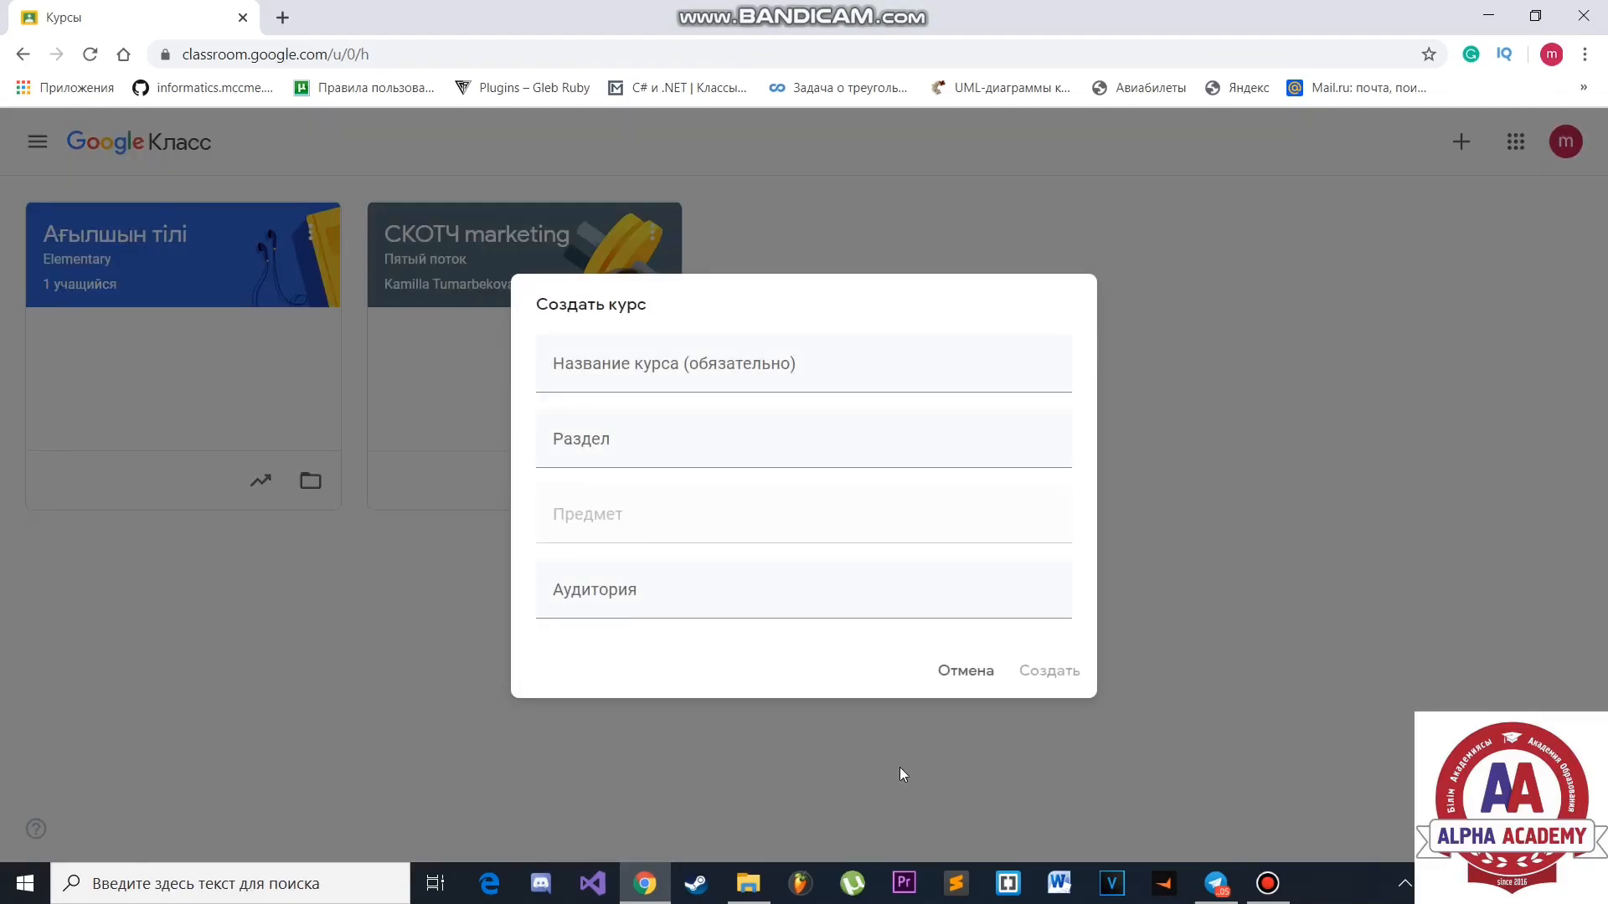
# - Enter Математика as the new course's name, section and subject
pyautogui.click(776, 371)
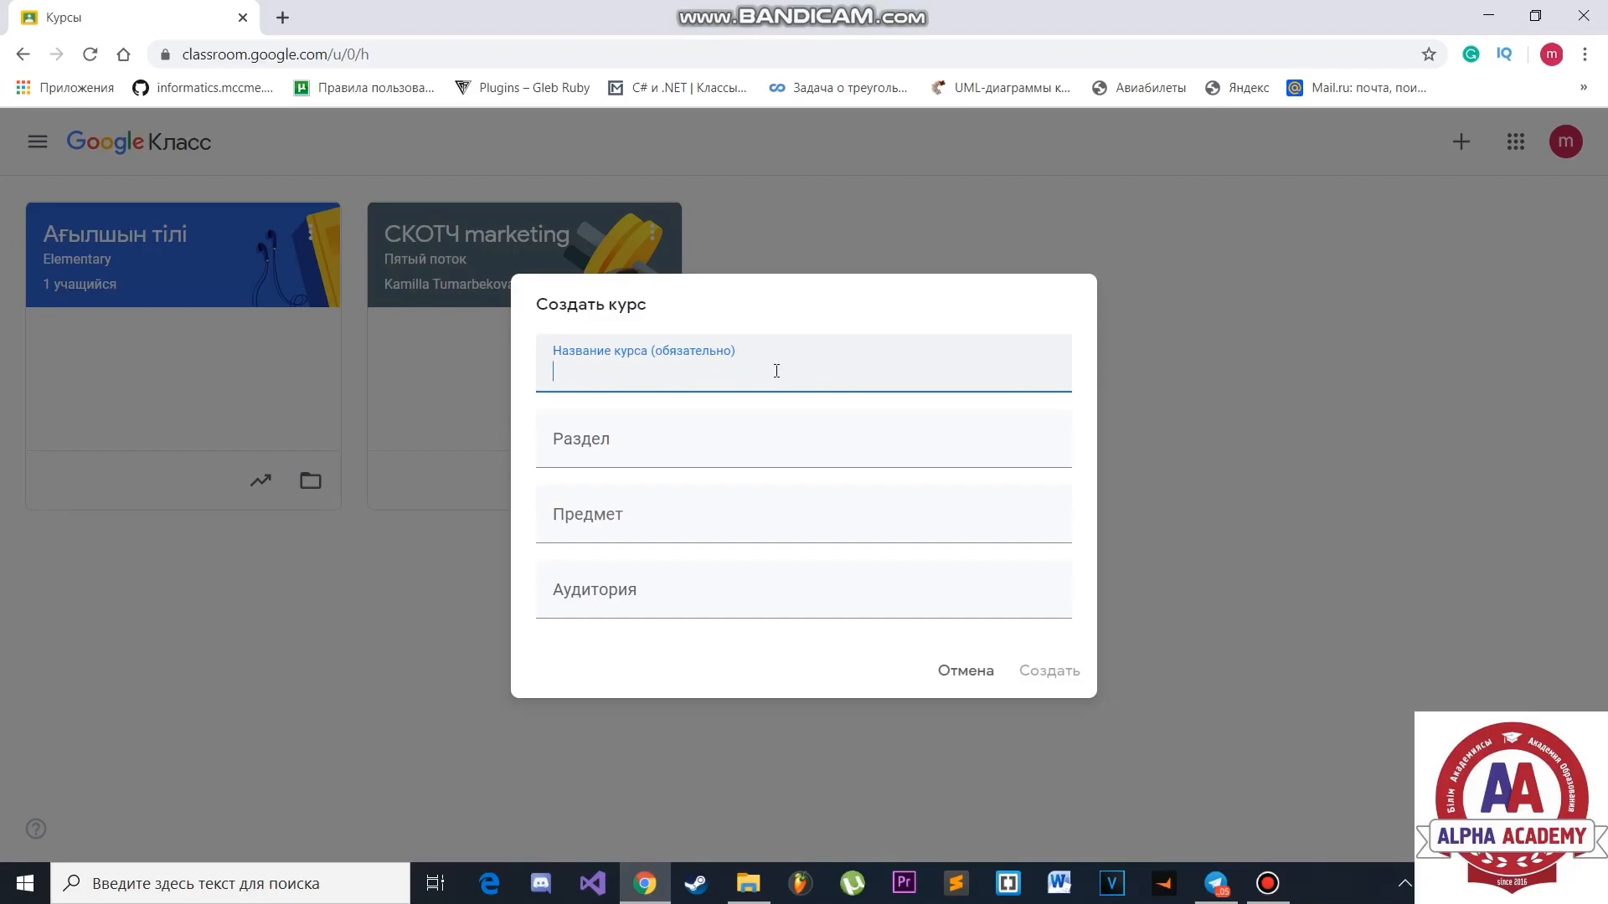
pyautogui.press('alt')
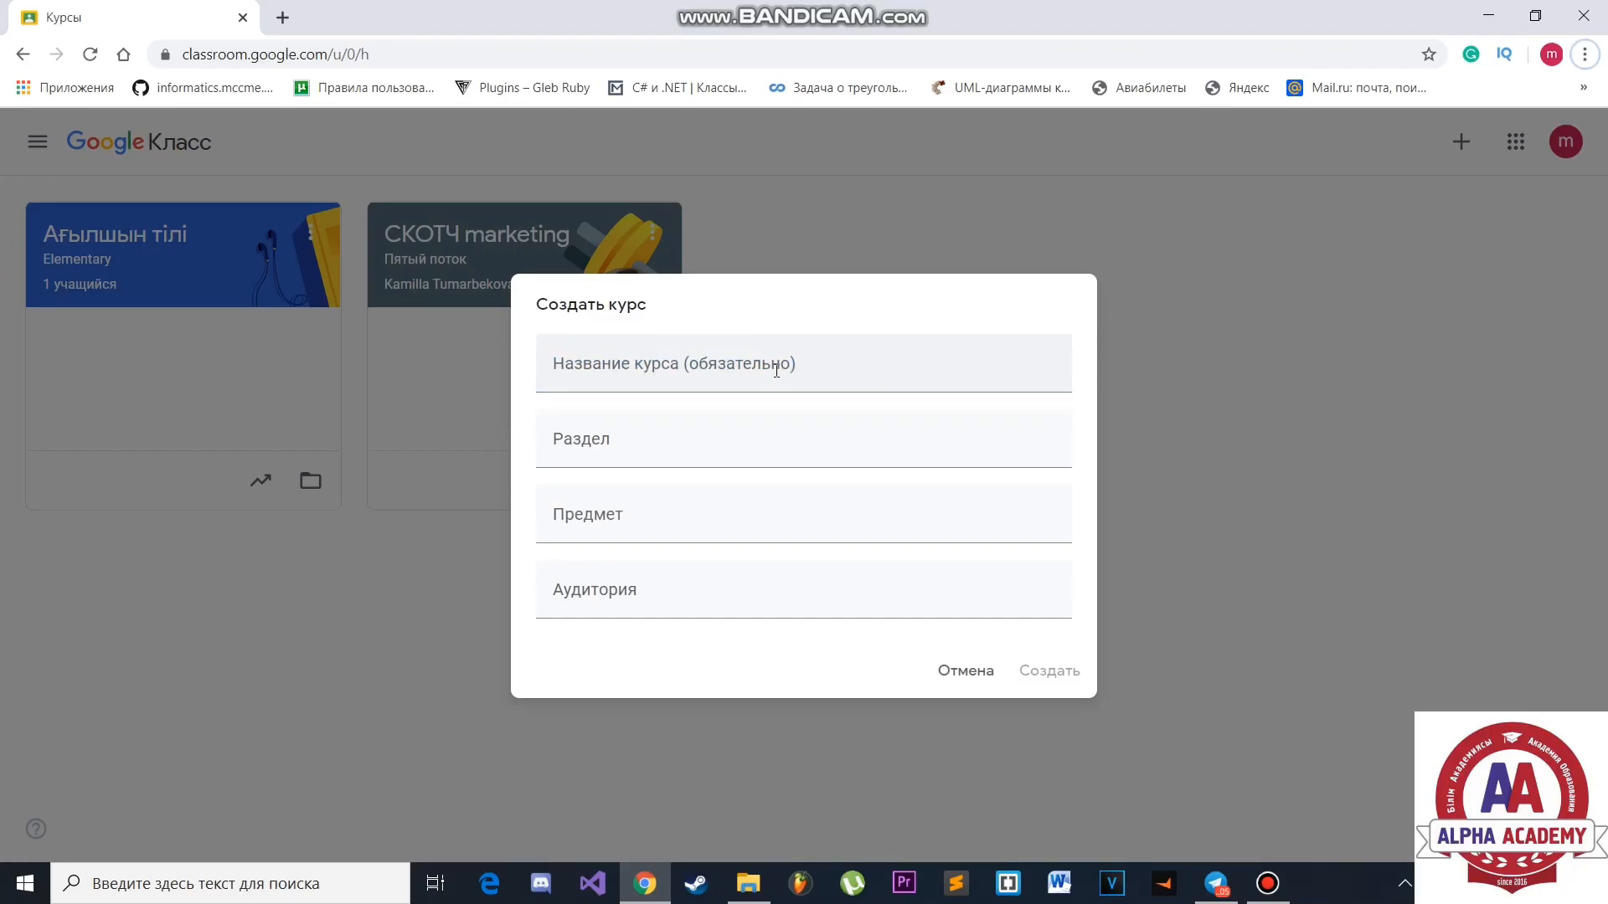
pyautogui.click(776, 371)
pyautogui.write('Математика')
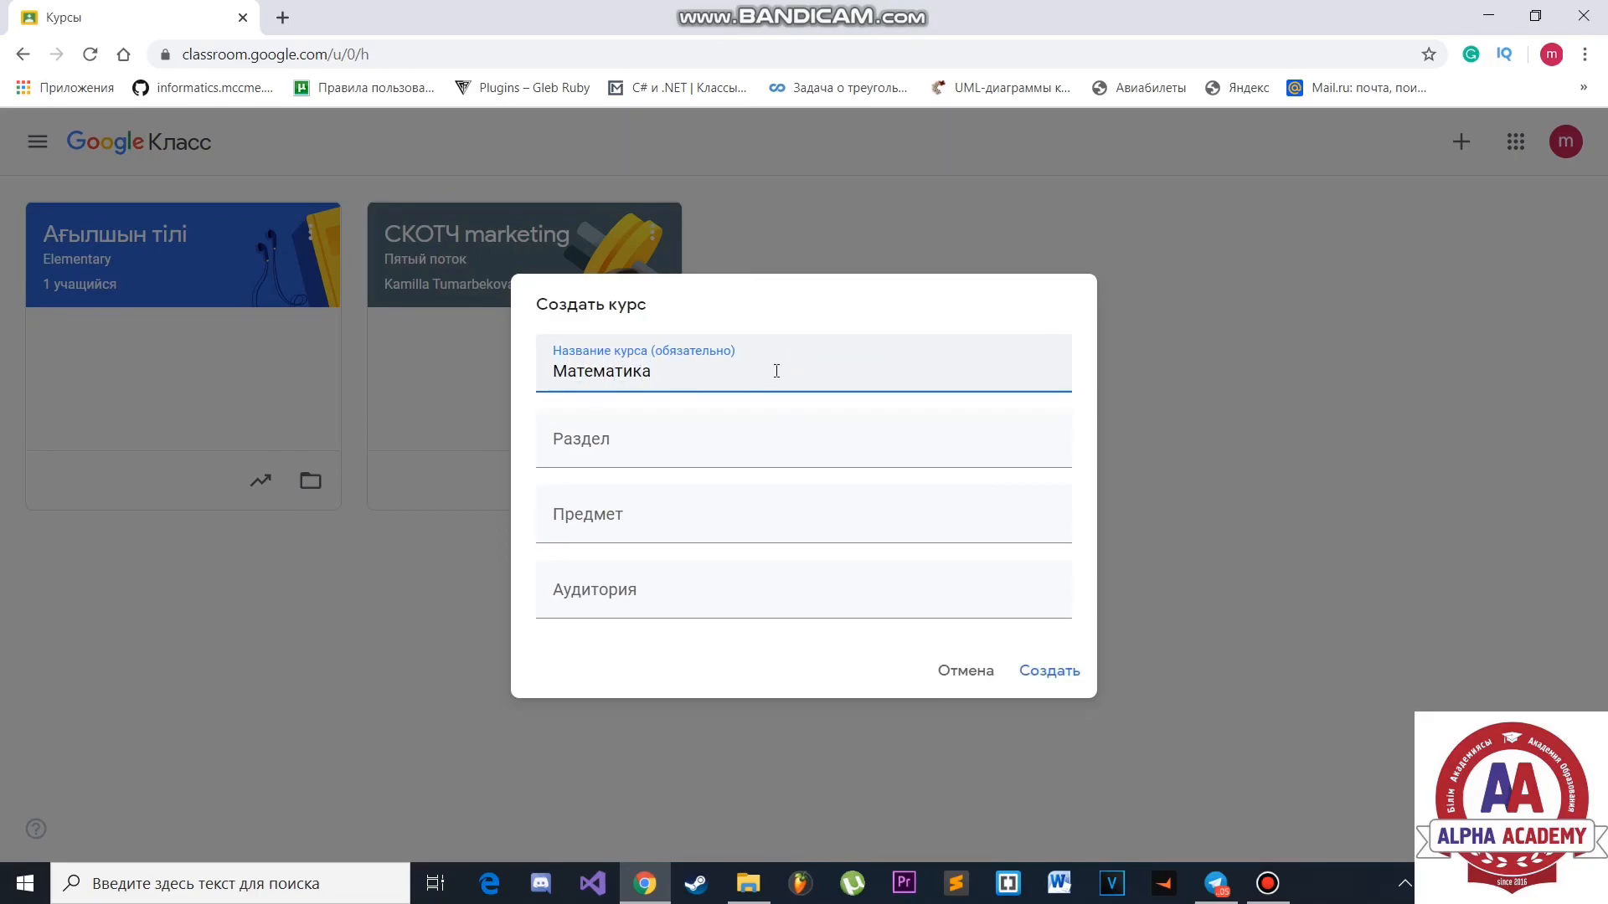
pyautogui.click(646, 431)
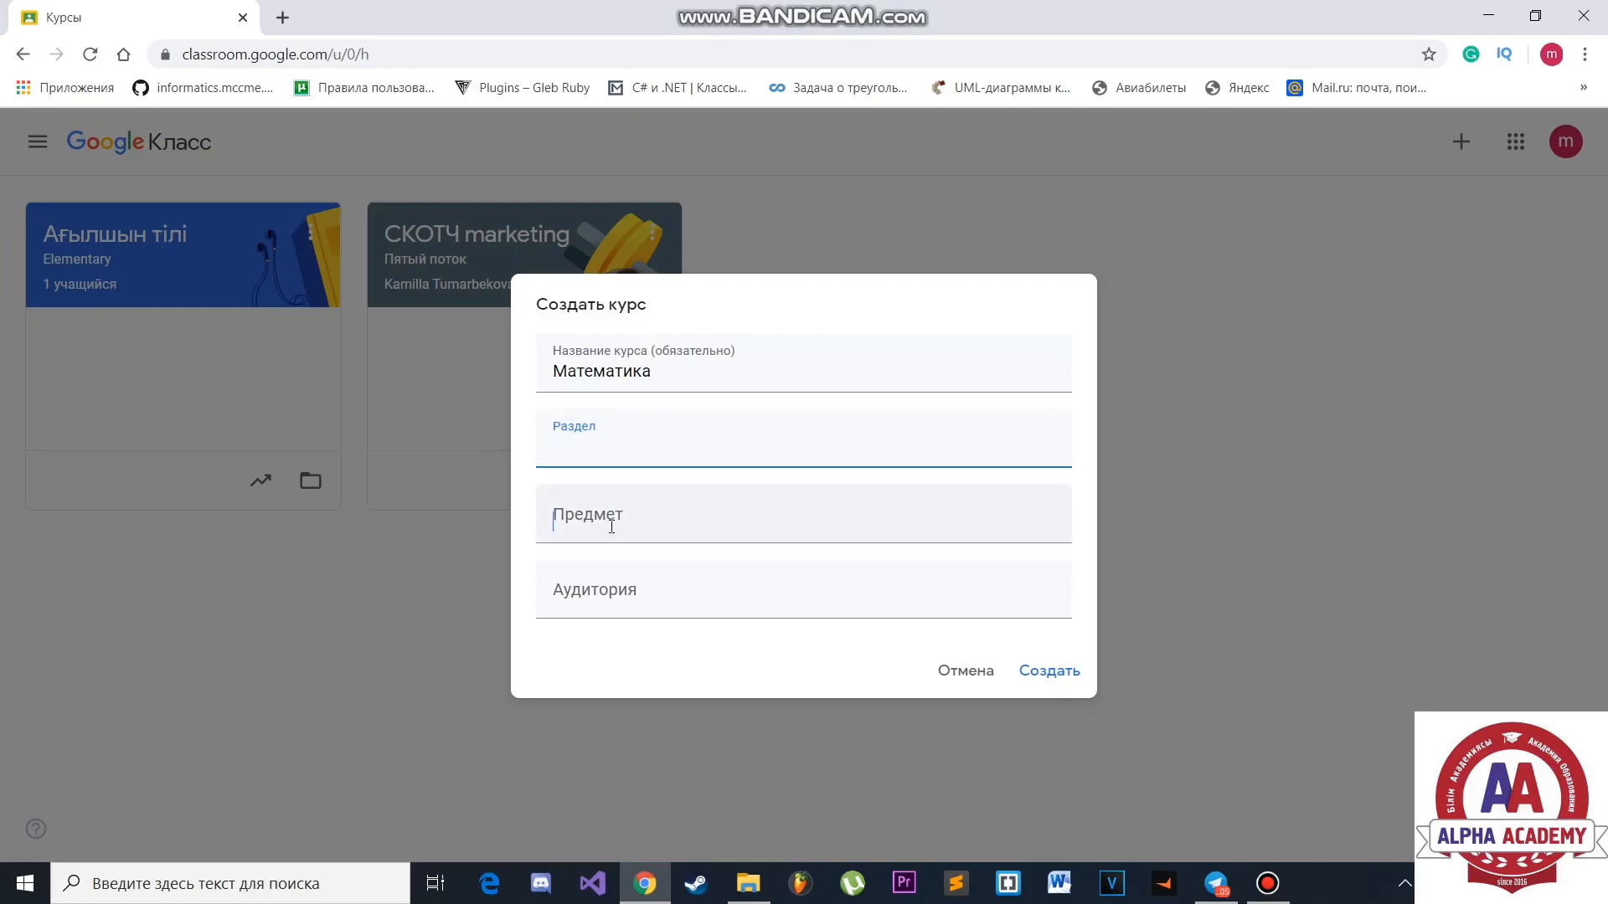
pyautogui.write('Математика')
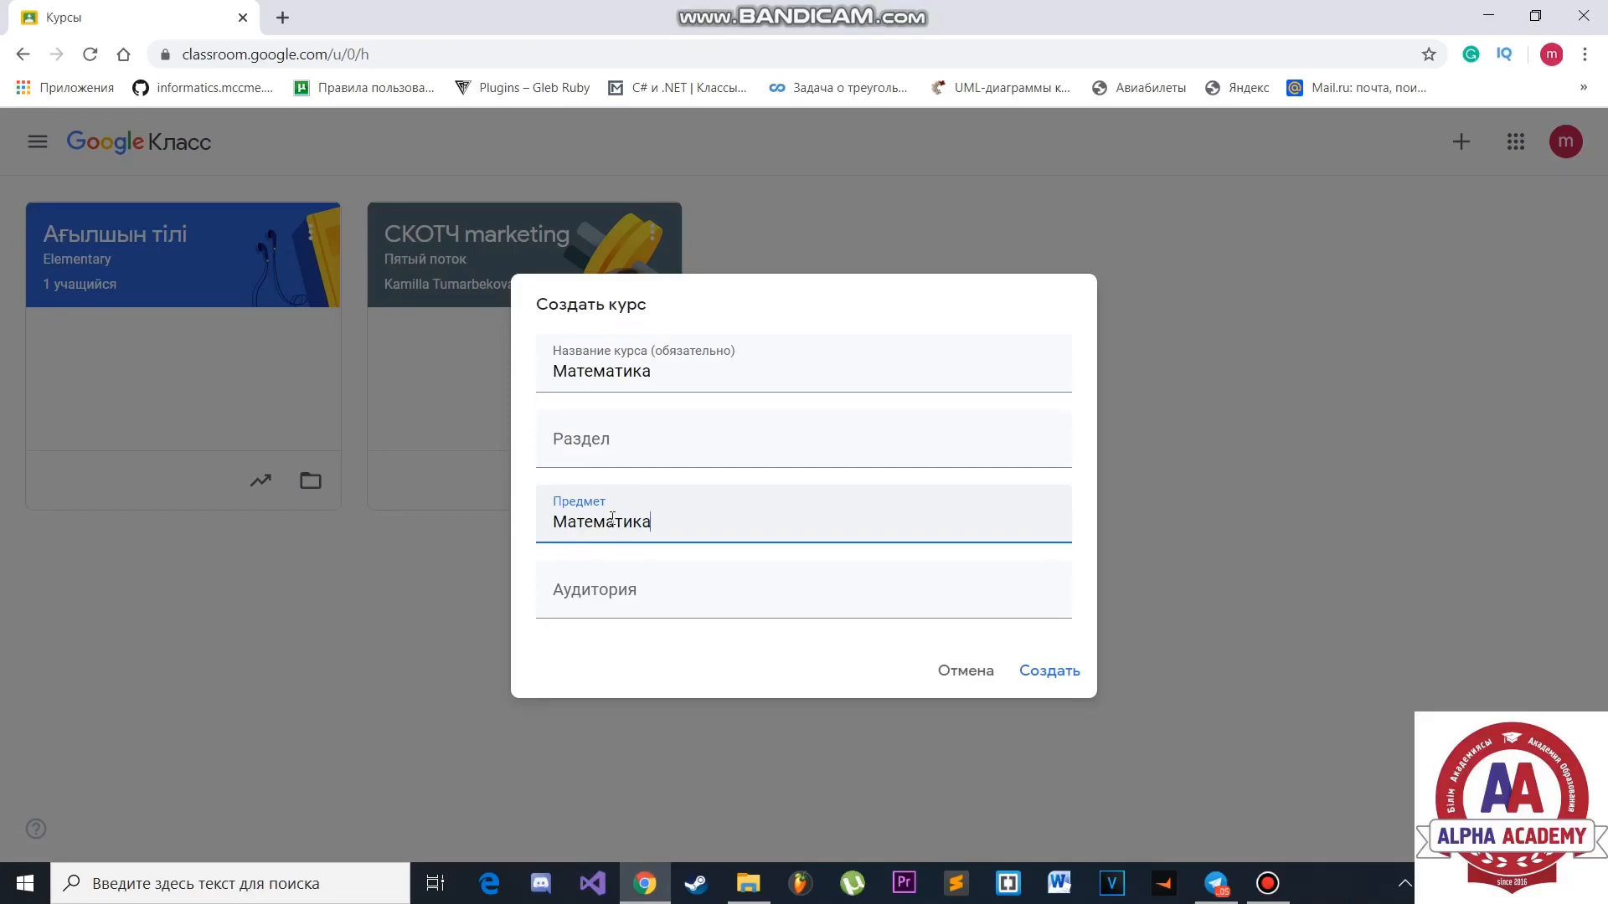
pyautogui.click(651, 430)
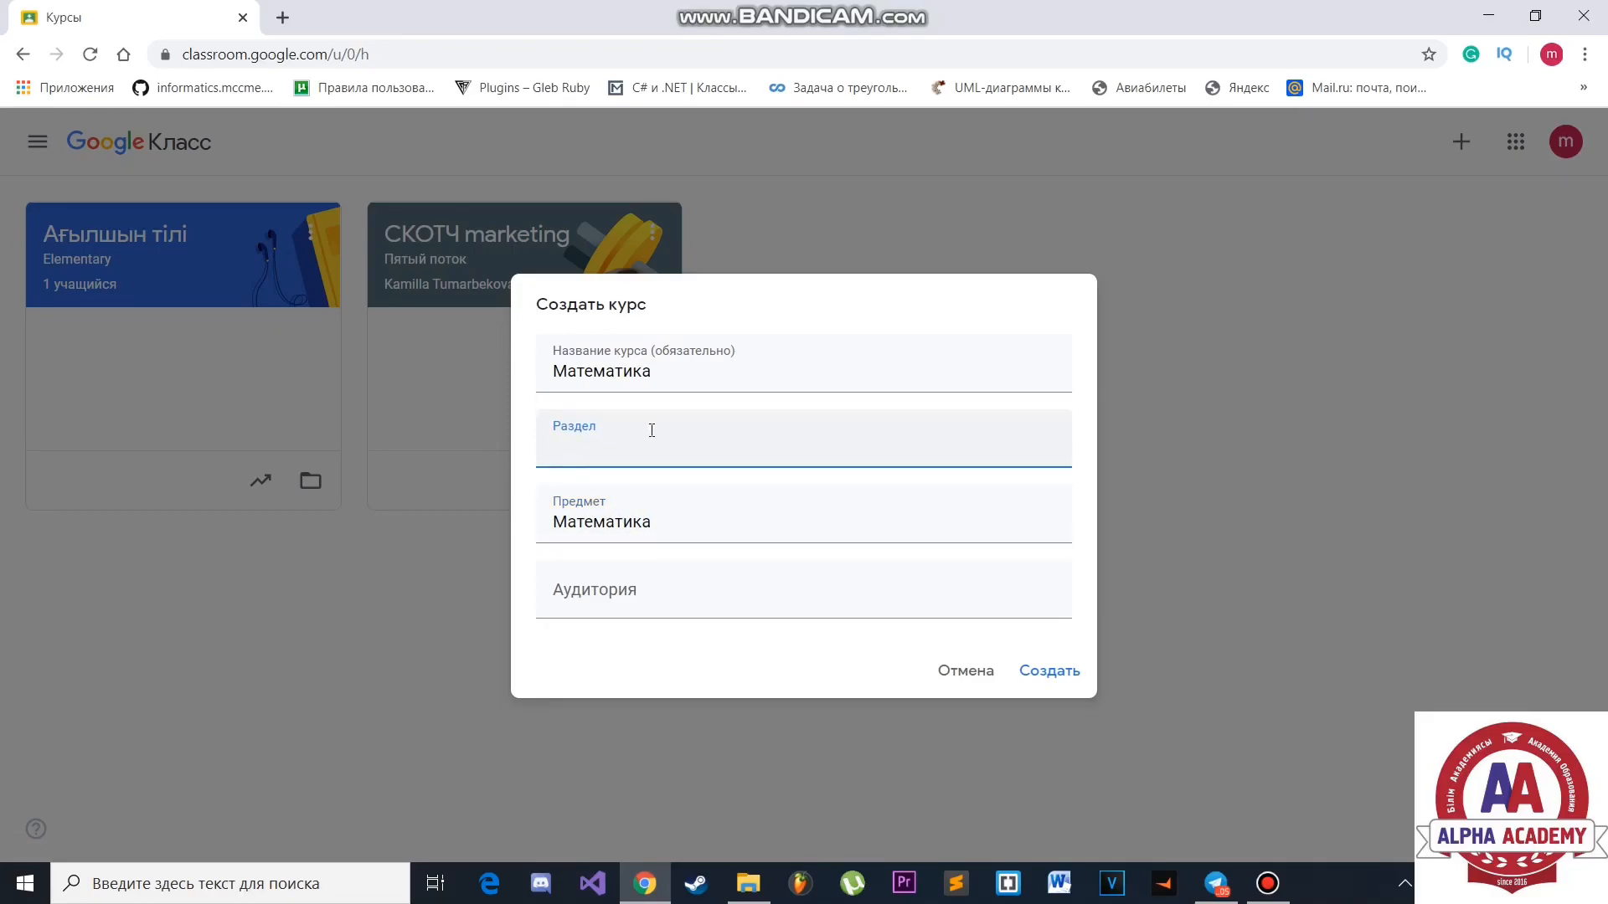
pyautogui.write('Математика')
# - Set the course's room to 10 ә класс and create the course
pyautogui.click(602, 586)
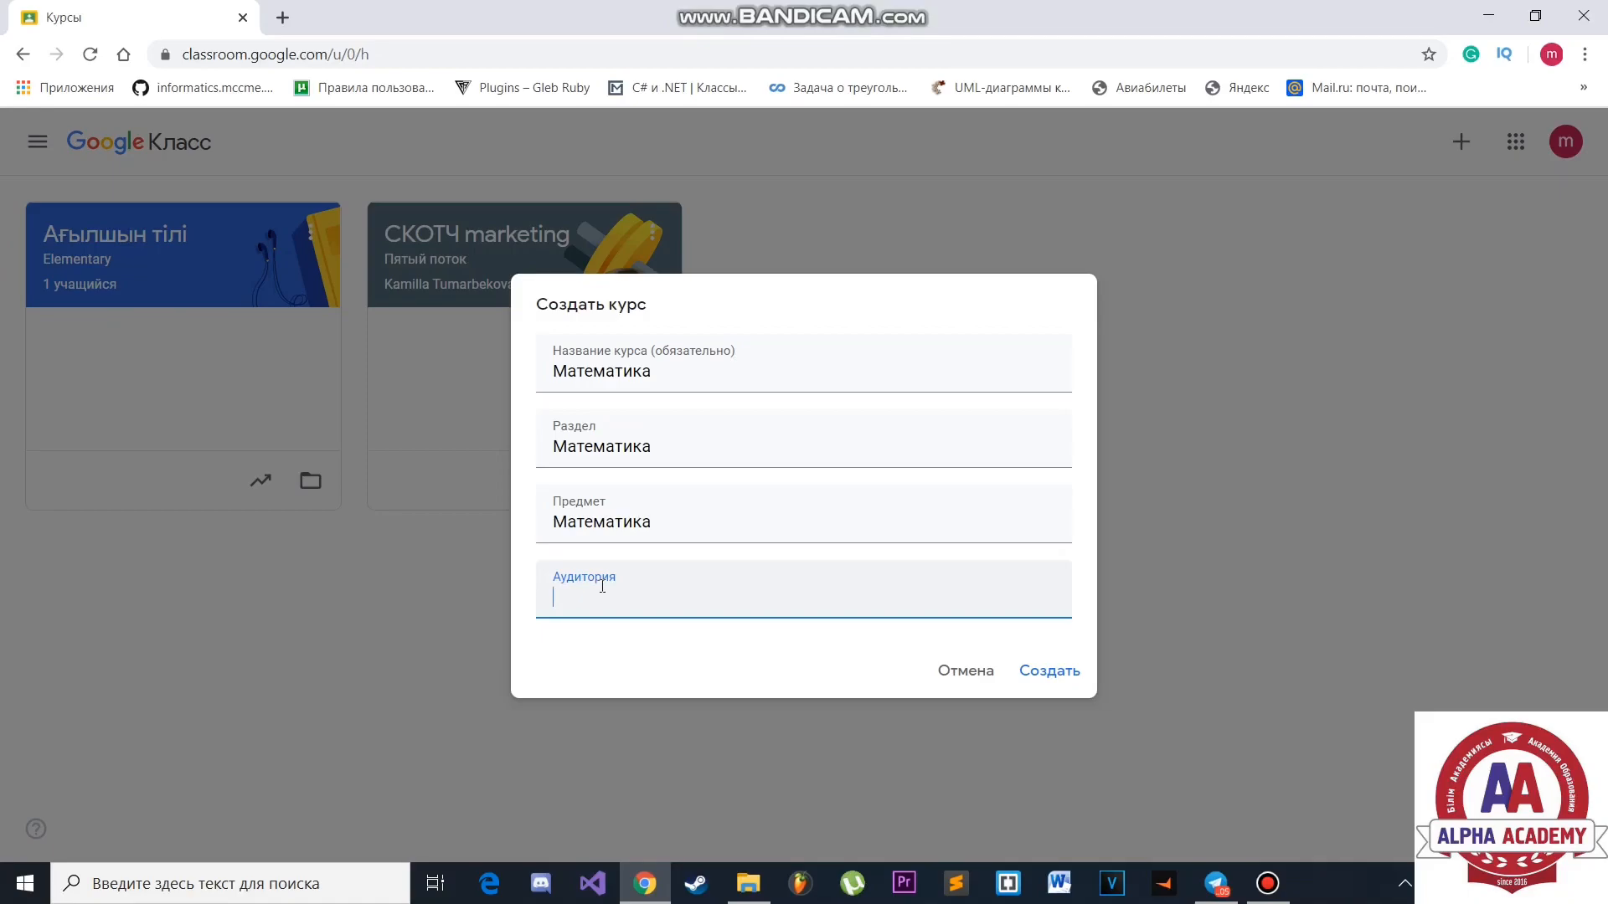
pyautogui.write('"к')
pyautogui.press('BackSpace')
pyautogui.press('BackSpace')
pyautogui.write('10 ә класс')
pyautogui.click(1045, 671)
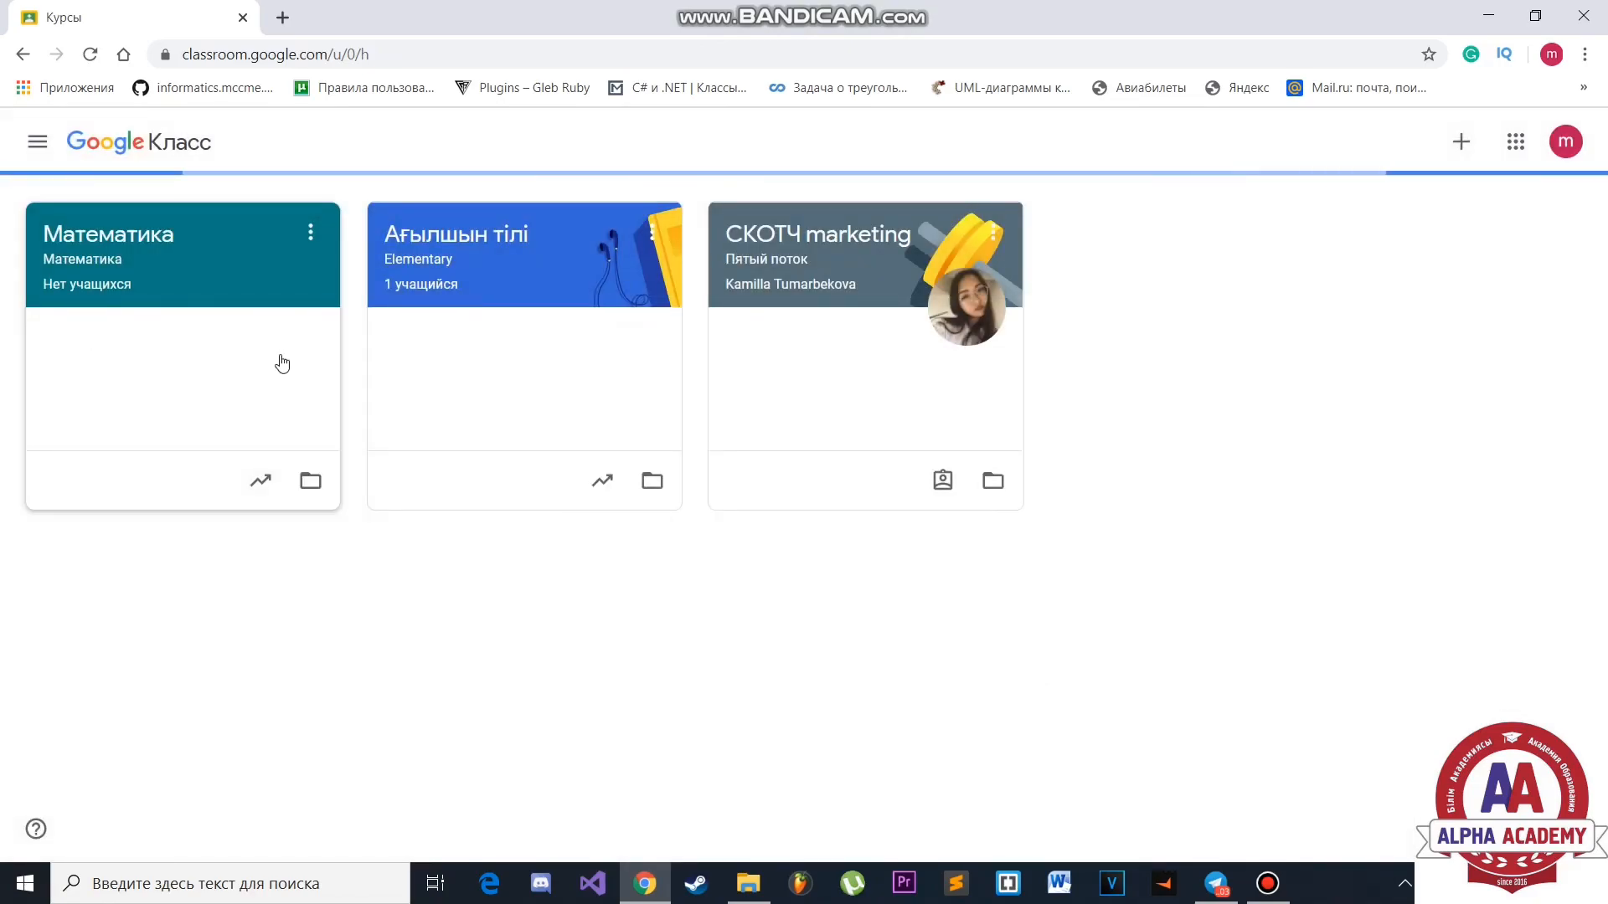
# - Open the Математика course and apply the pink graph-and-calculator theme from the Математика и естественные науки gallery
pyautogui.click(159, 272)
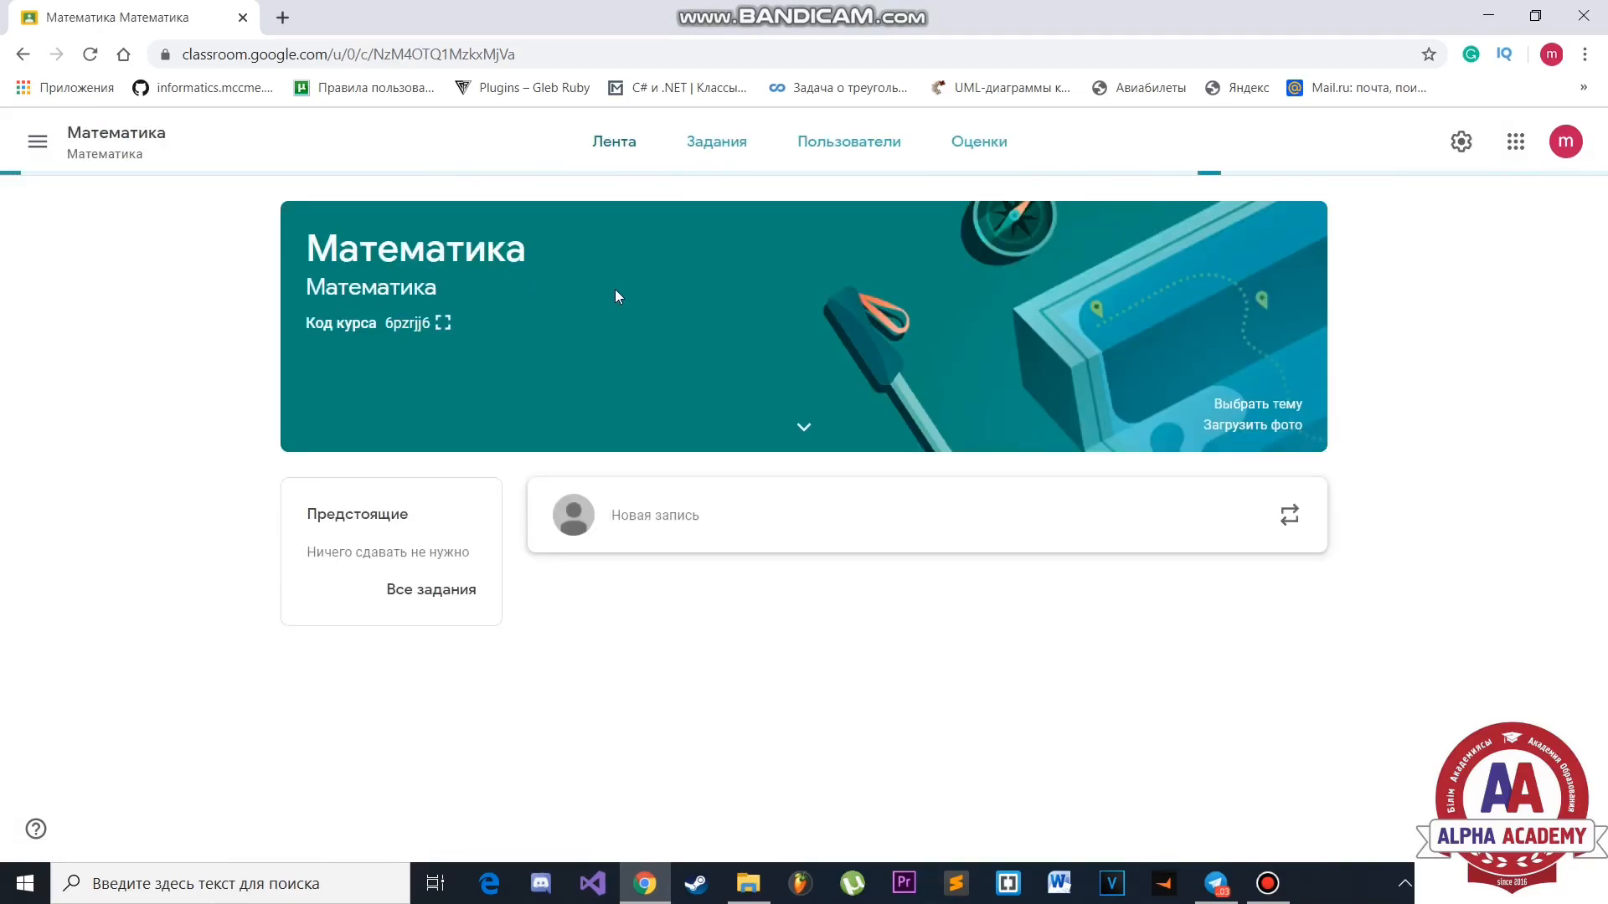
pyautogui.click(1236, 405)
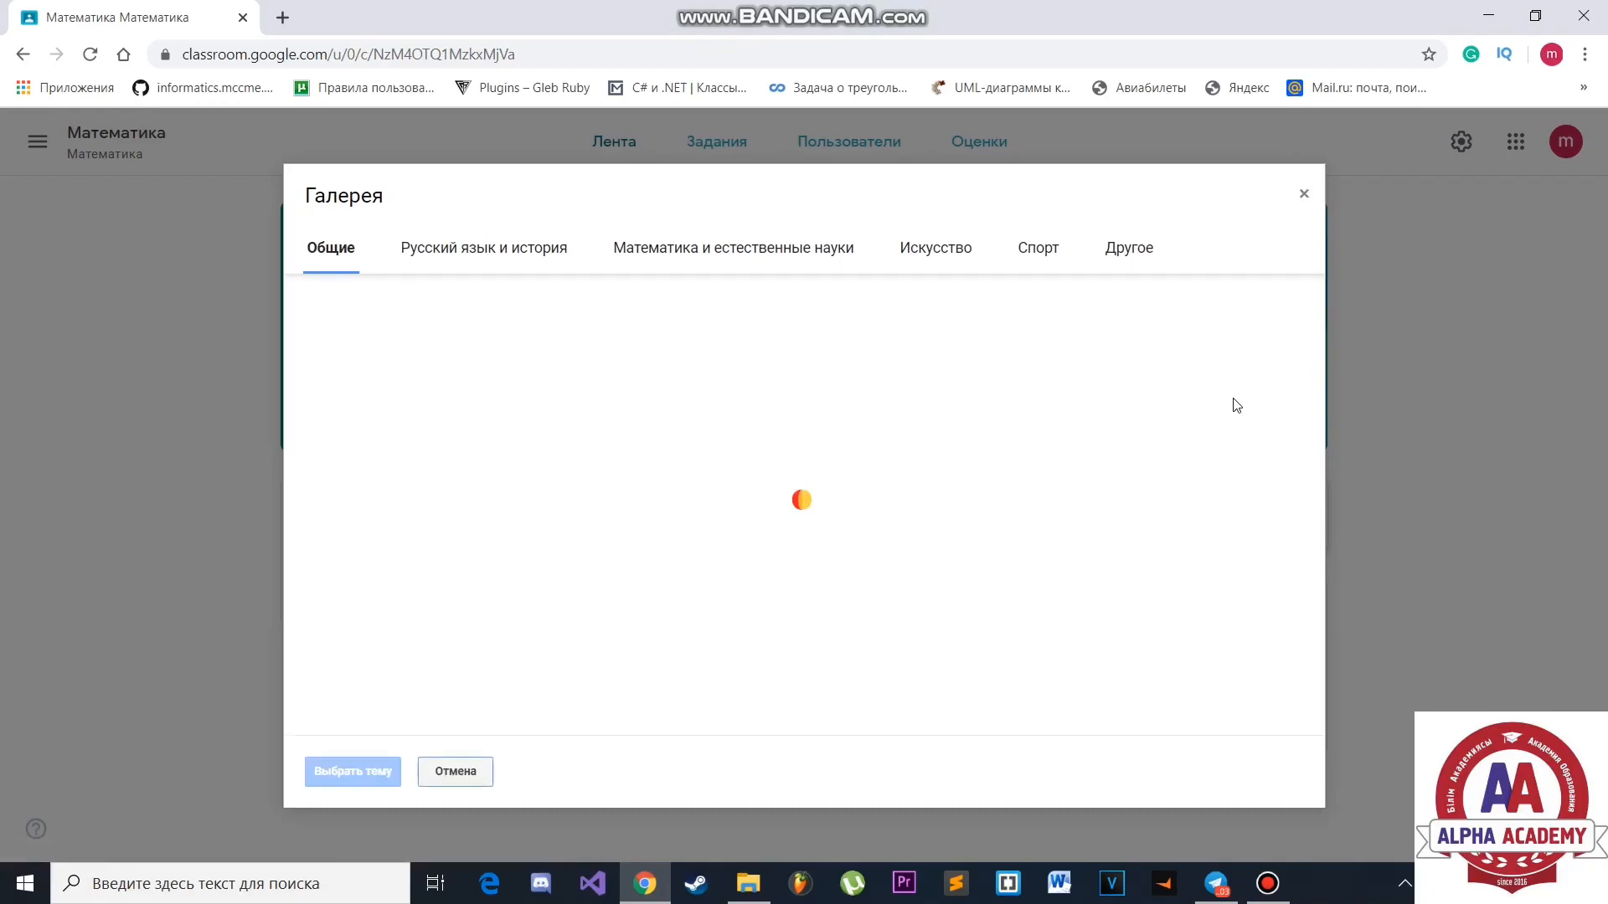
pyautogui.click(800, 238)
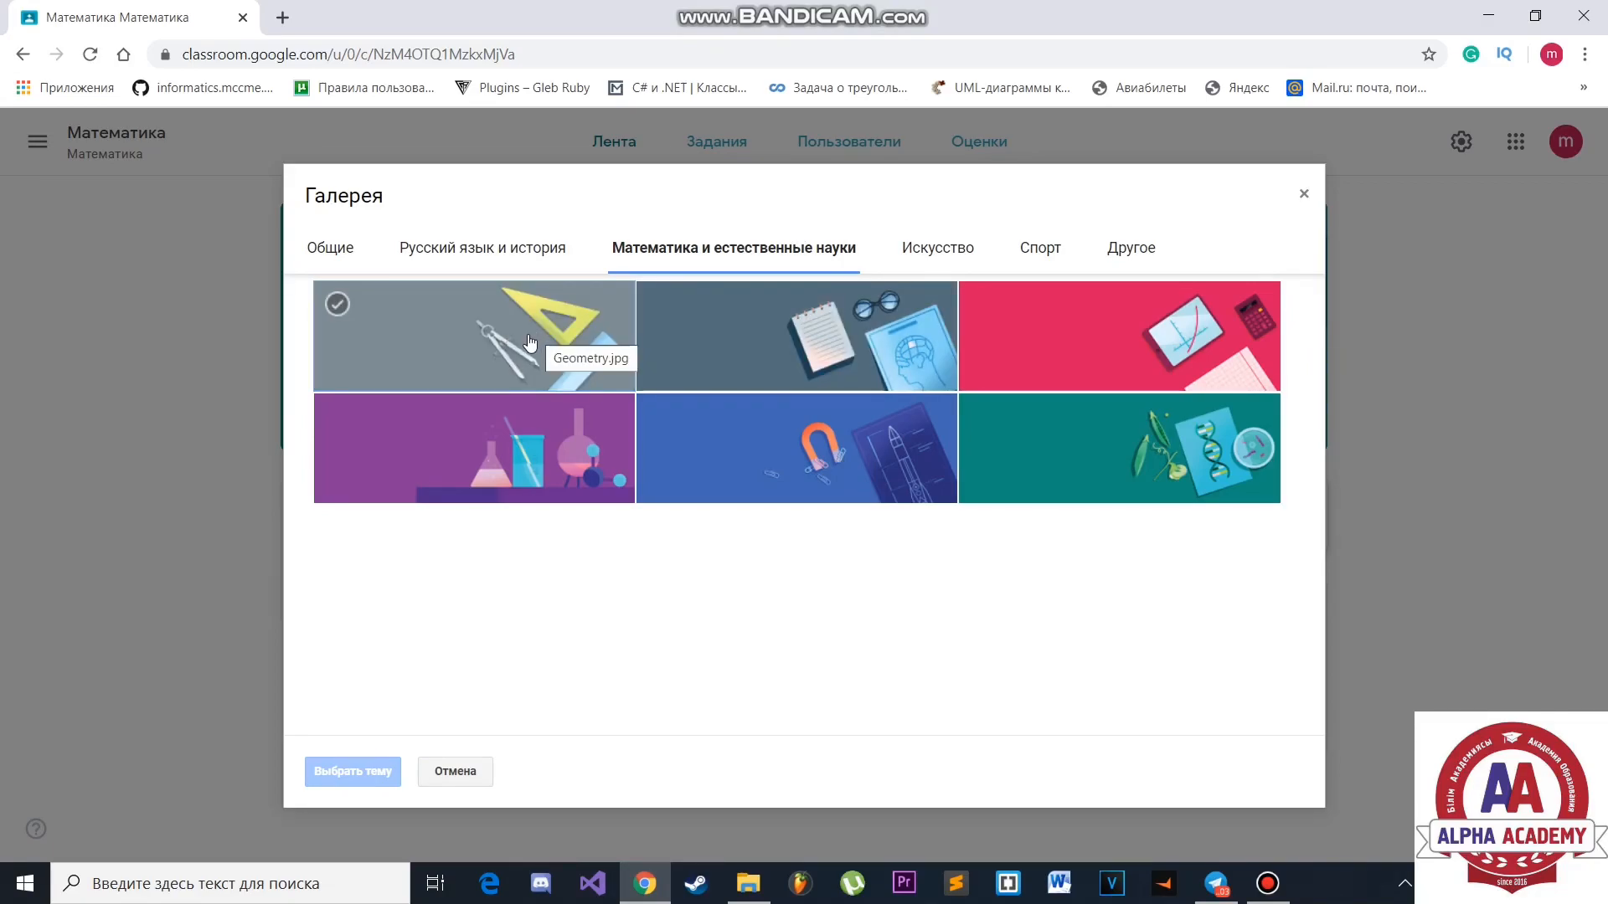
pyautogui.click(1136, 358)
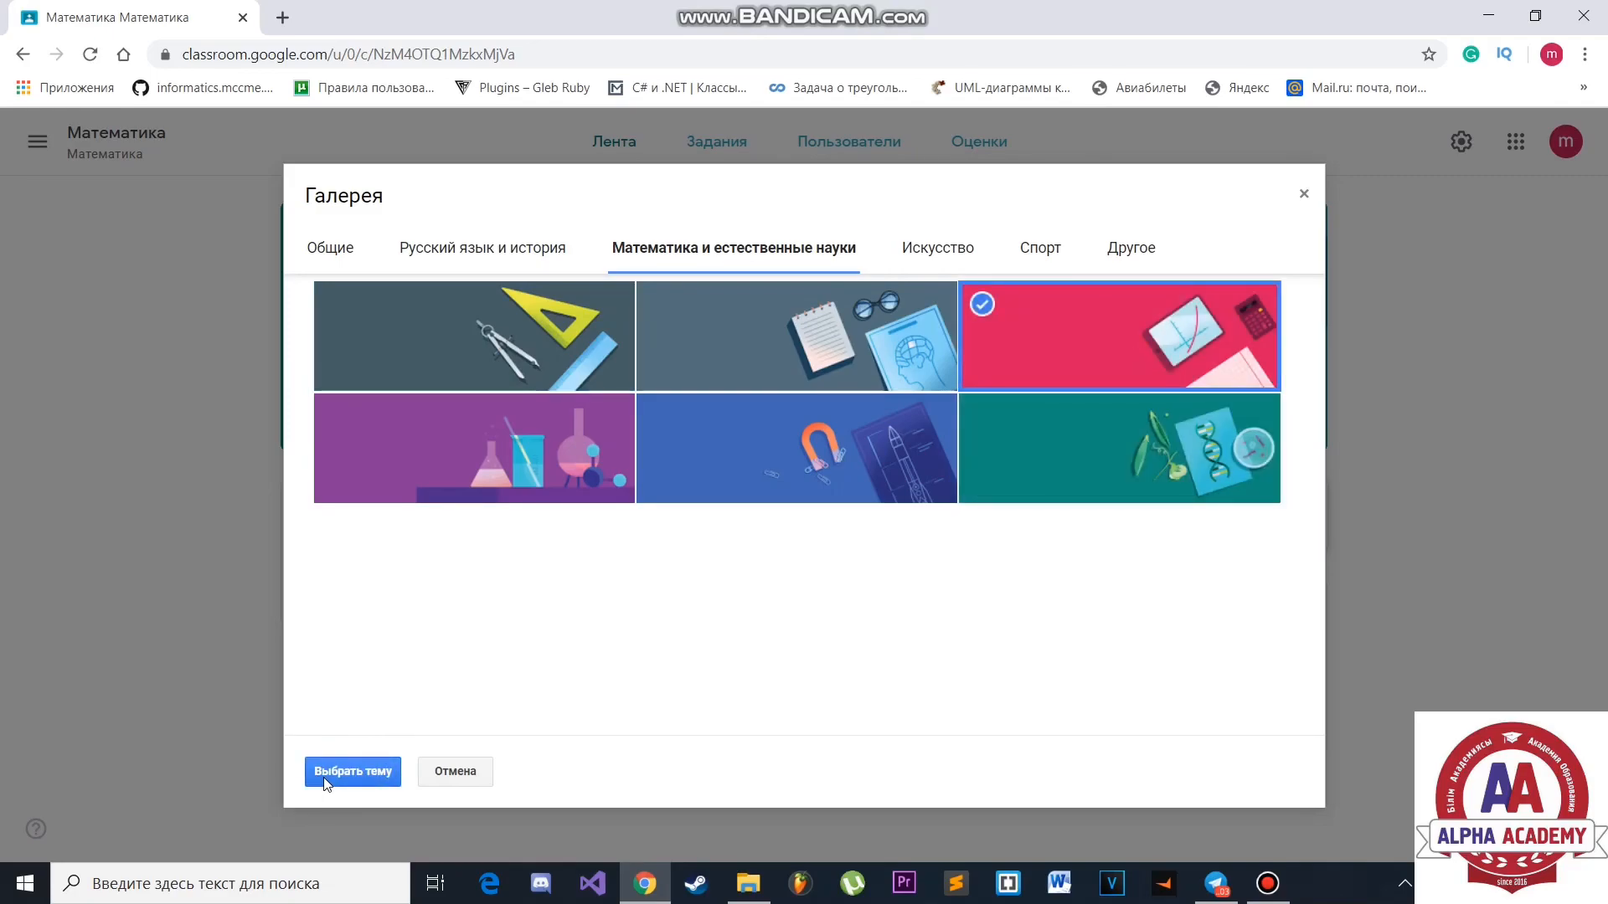
pyautogui.click(326, 778)
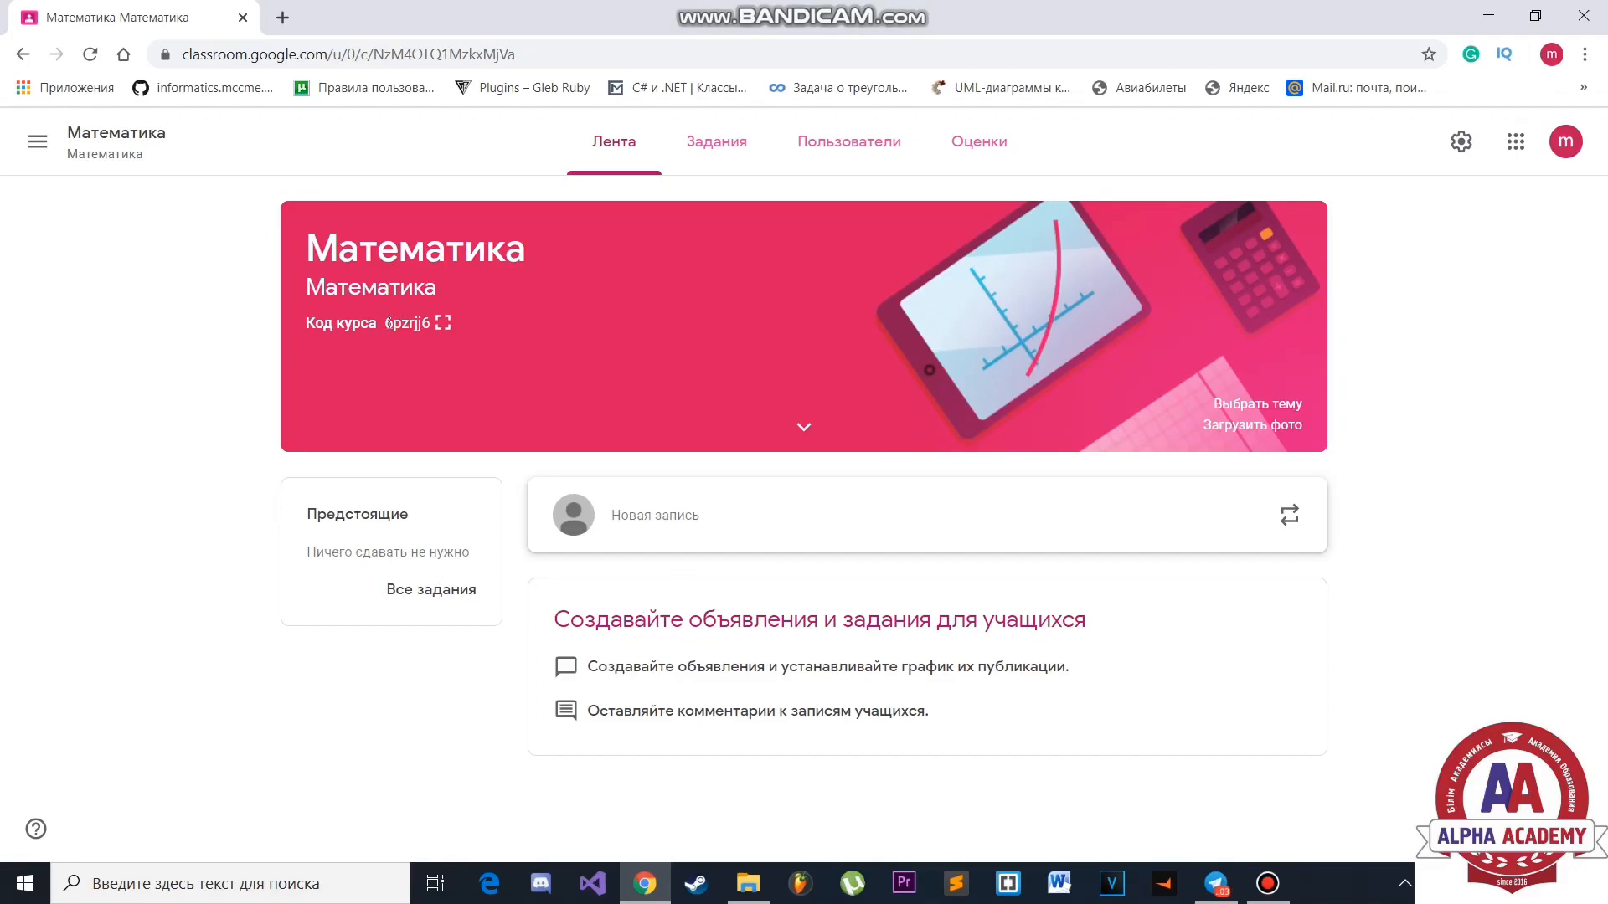
# - Start a new post in the course feed and check which students and courses it can be addressed to
pyautogui.moveTo(409, 323); pyautogui.dragTo(449, 365)
pyautogui.click(660, 509)
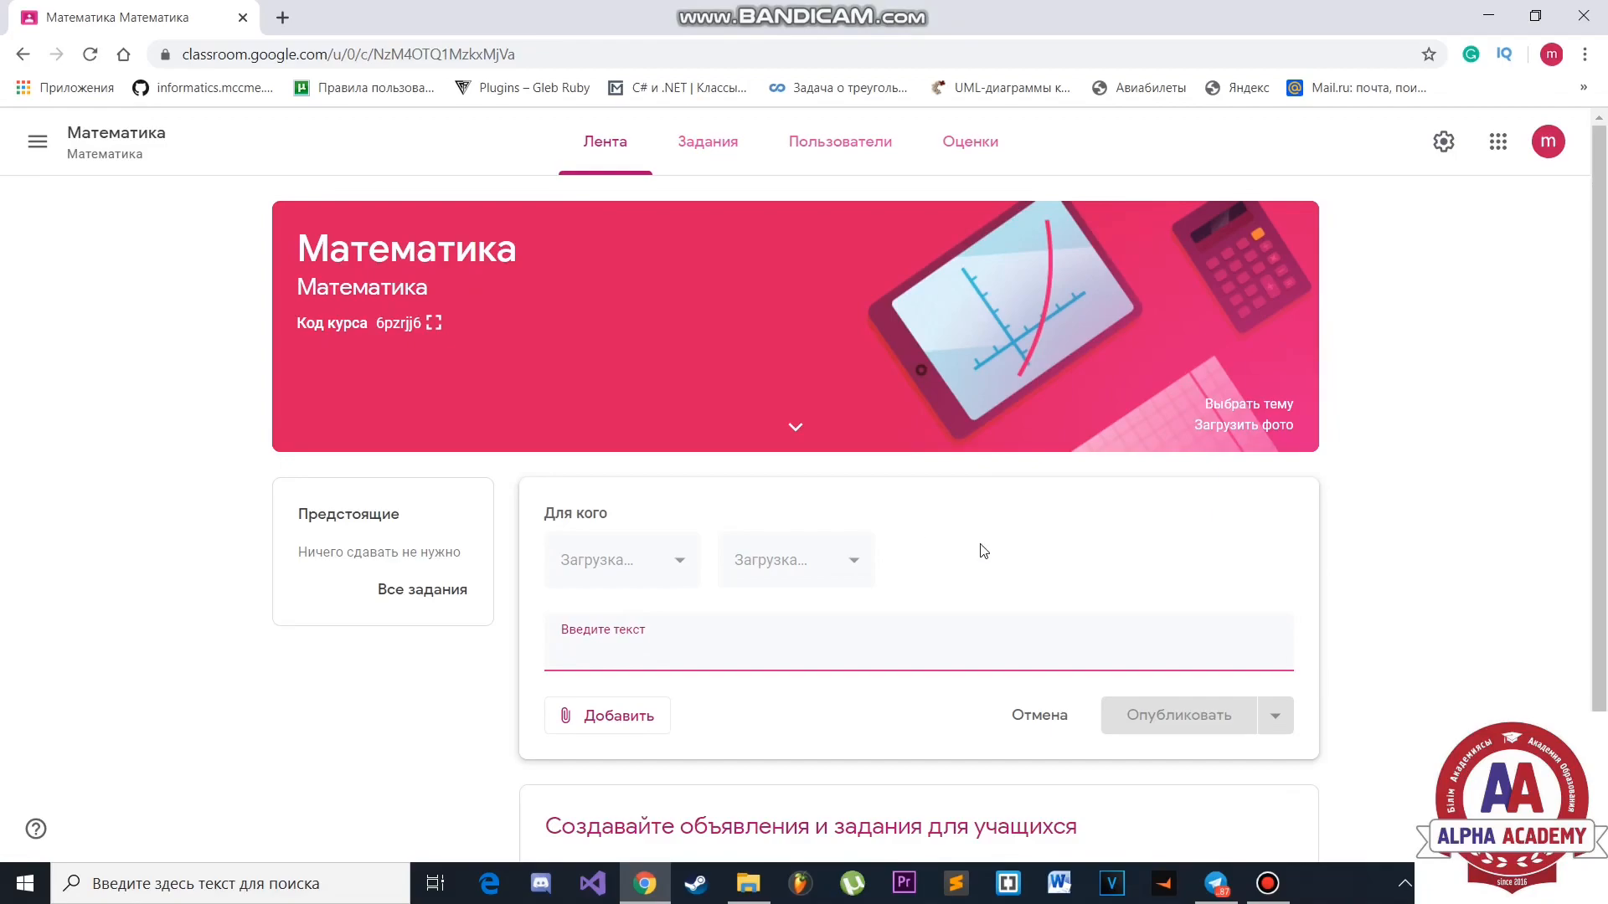
pyautogui.scroll(-1, 1532, 419)
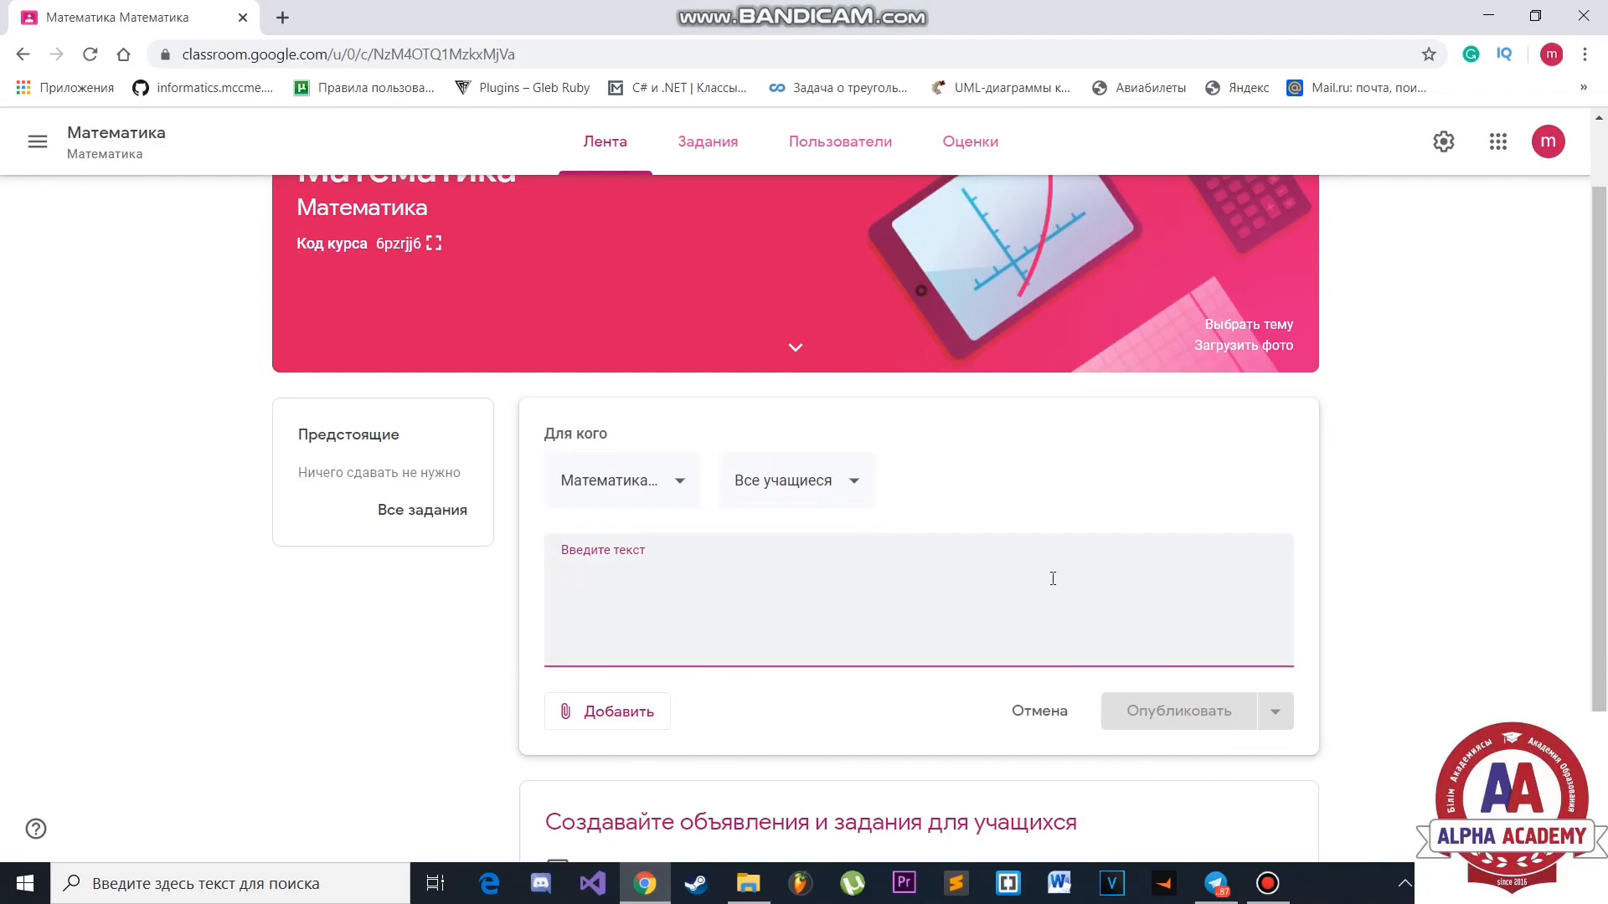
pyautogui.click(800, 493)
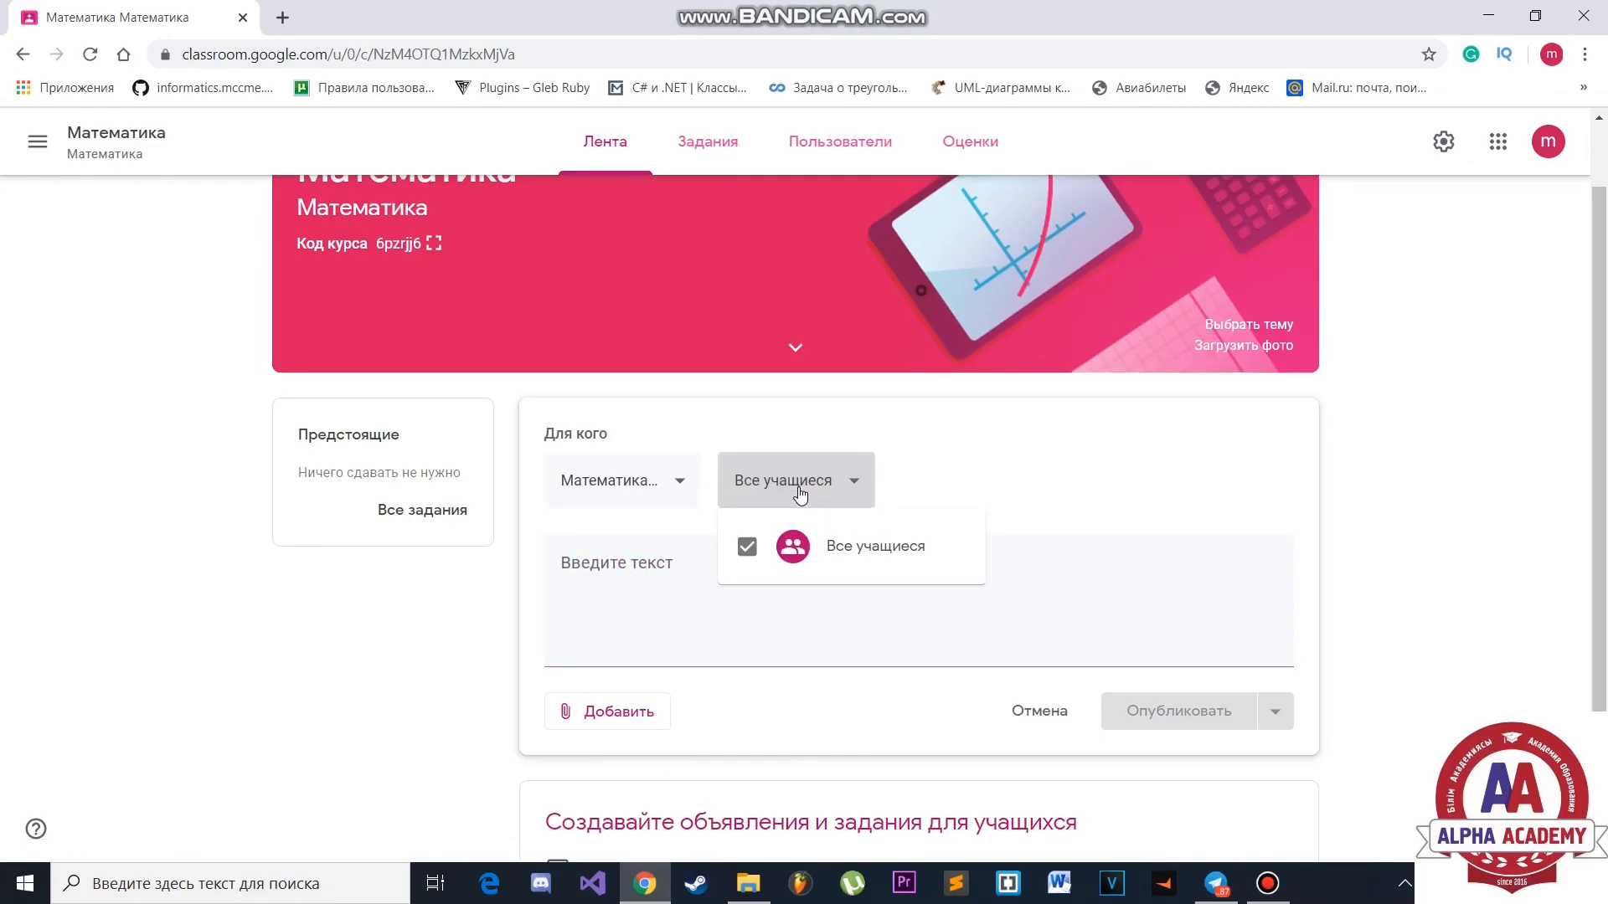
pyautogui.click(800, 493)
pyautogui.click(634, 486)
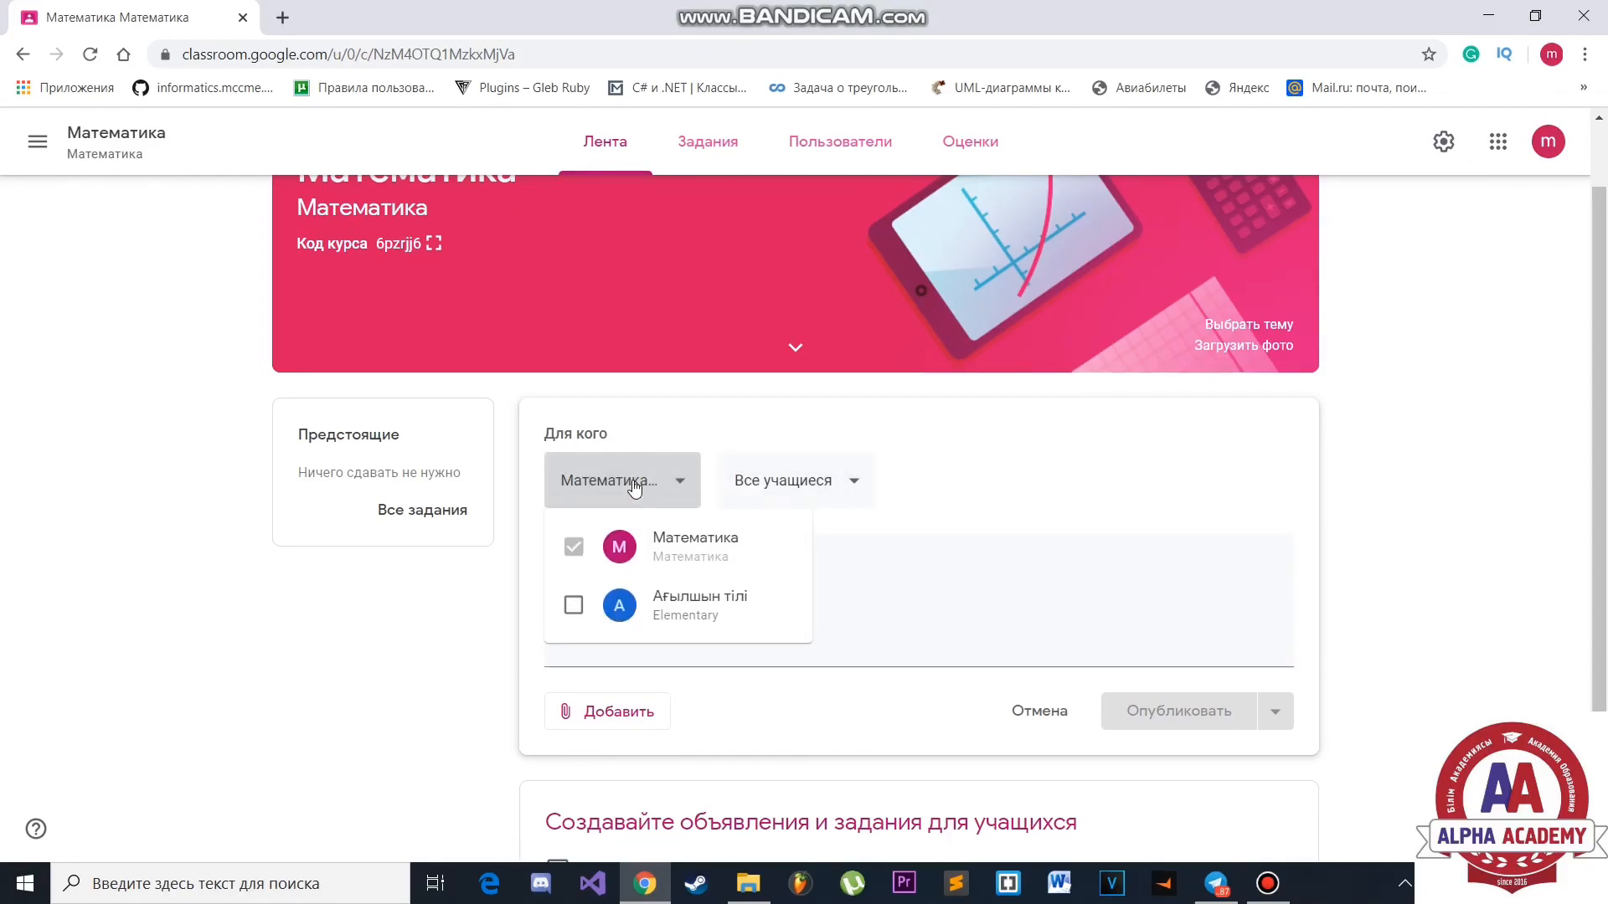
pyautogui.click(633, 486)
# - Write the announcement text "Тригонометрия тақырыбын оқып 215 беттегі тапсырмаларды орындау"
pyautogui.click(644, 561)
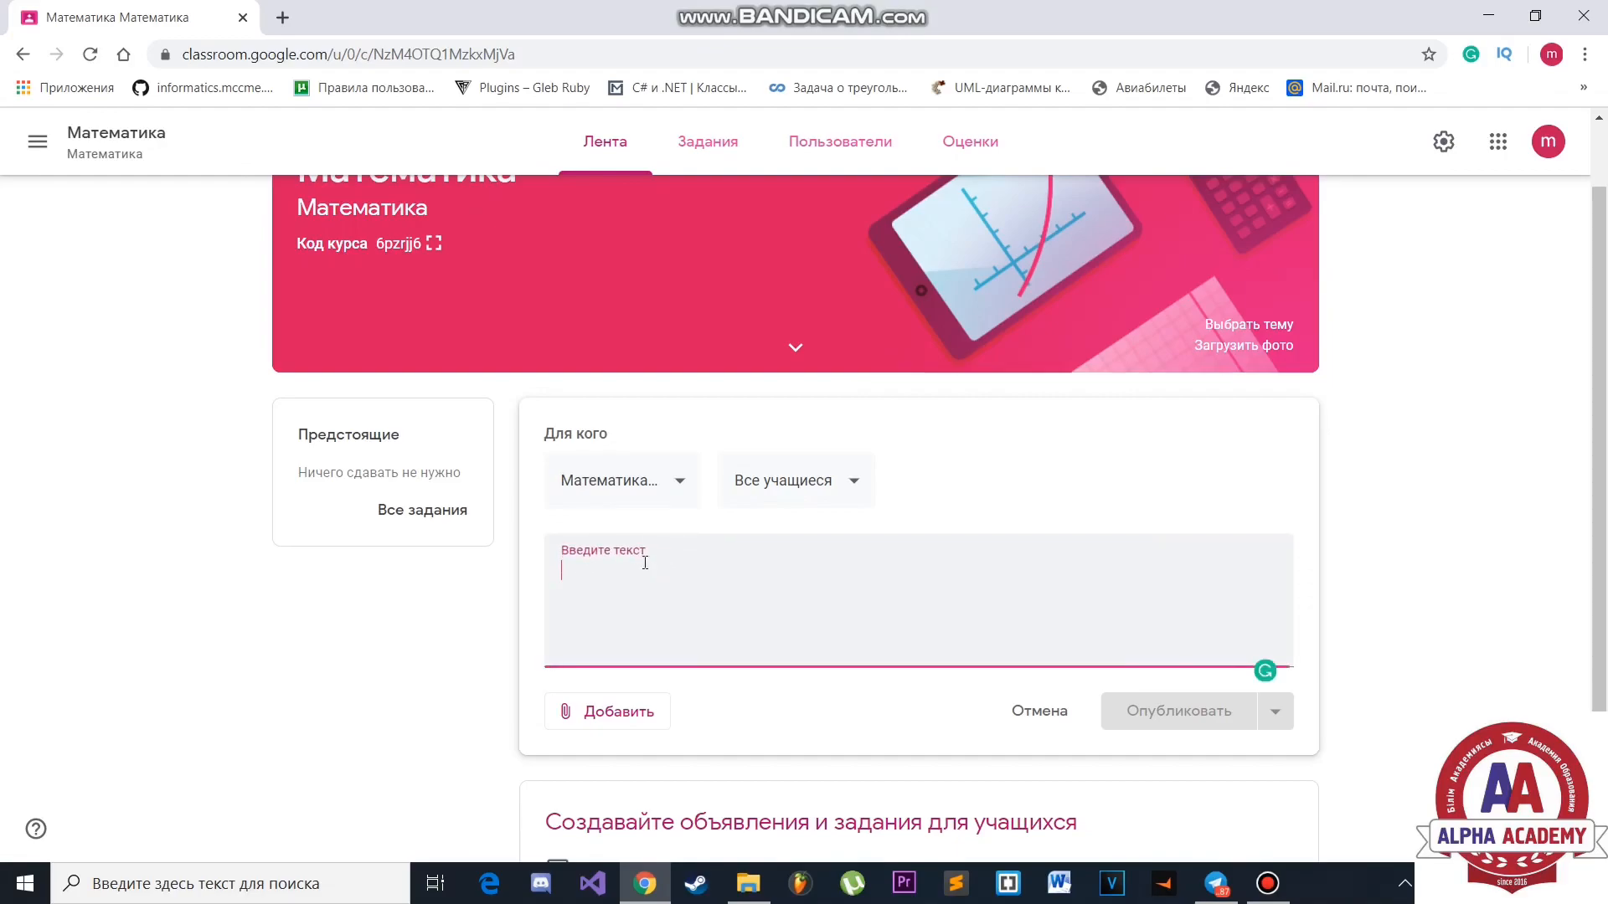
pyautogui.write('Тр')
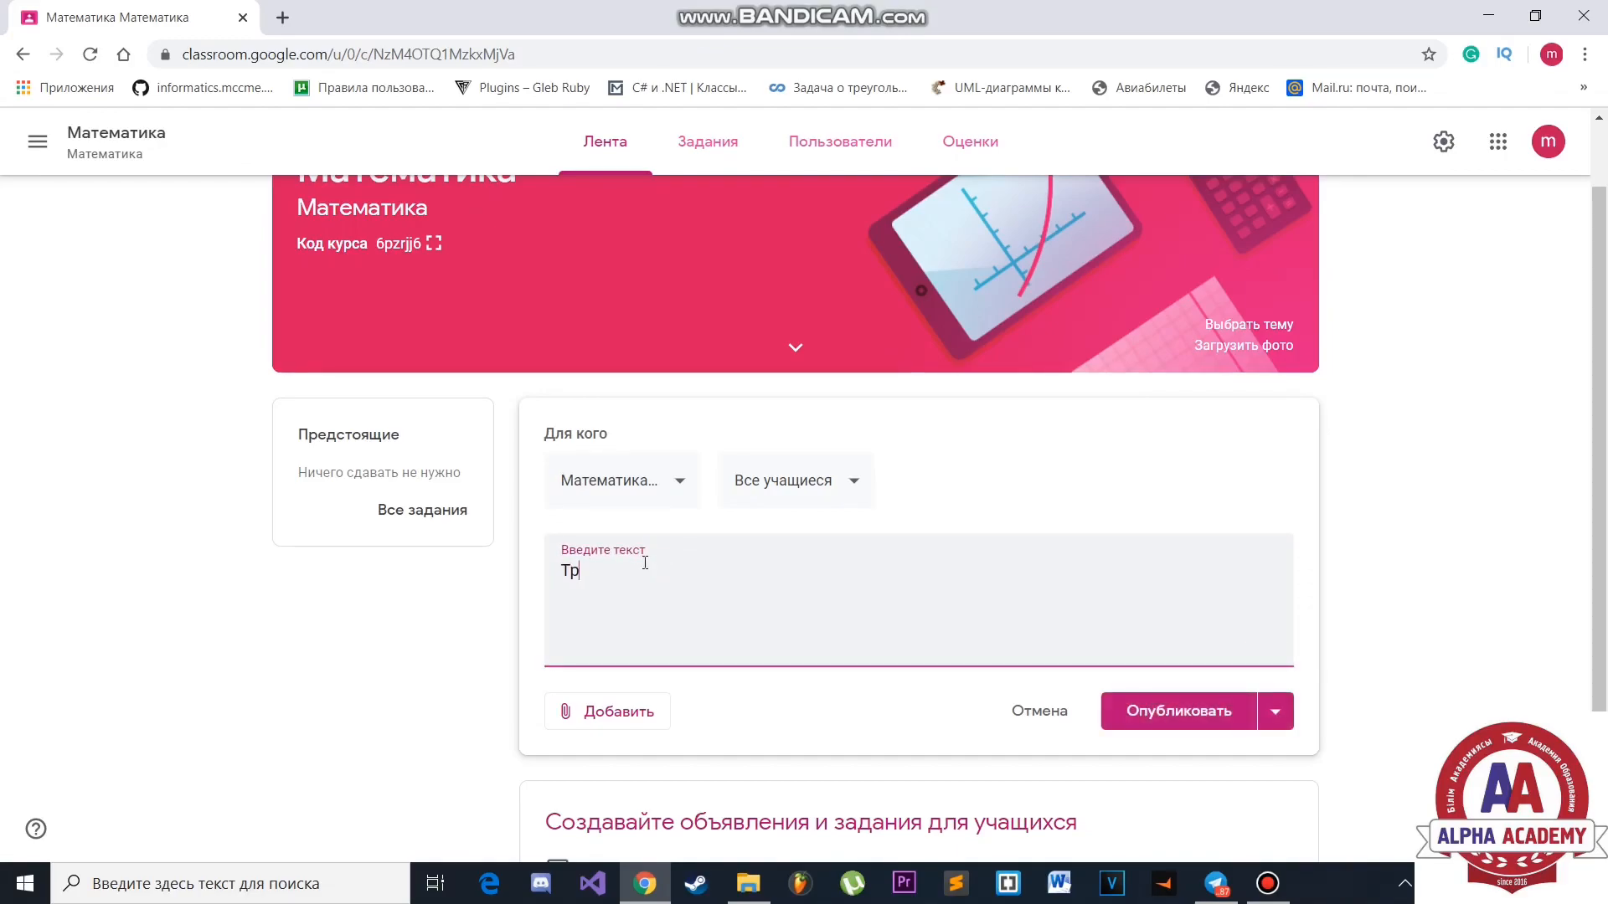
pyautogui.write('игонометри')
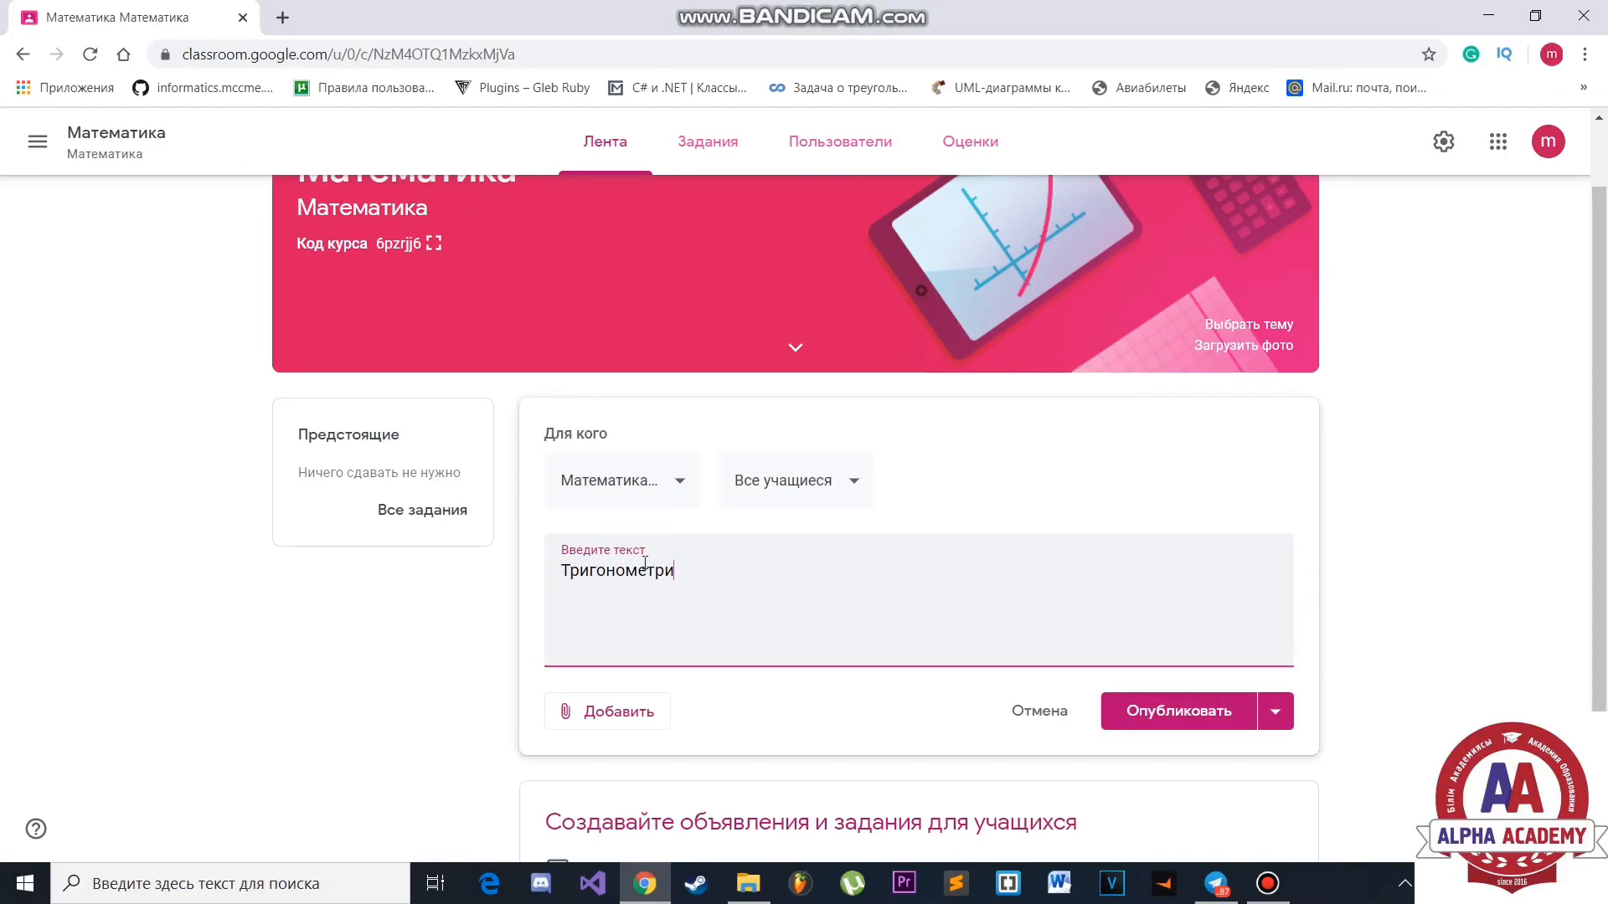
pyautogui.write('я тақырыбын о')
pyautogui.write('қып ')
pyautogui.write('ә"ғ бе')
pyautogui.write('ттегі')
pyautogui.press('BackSpace')
pyautogui.press('BackSpace')
pyautogui.press('BackSpace')
pyautogui.press('BackSpace')
pyautogui.press('BackSpace')
pyautogui.press('BackSpace')
pyautogui.press('BackSpace')
pyautogui.press('BackSpace')
pyautogui.press('BackSpace')
pyautogui.press('BackSpace')
pyautogui.write('215 бетте')
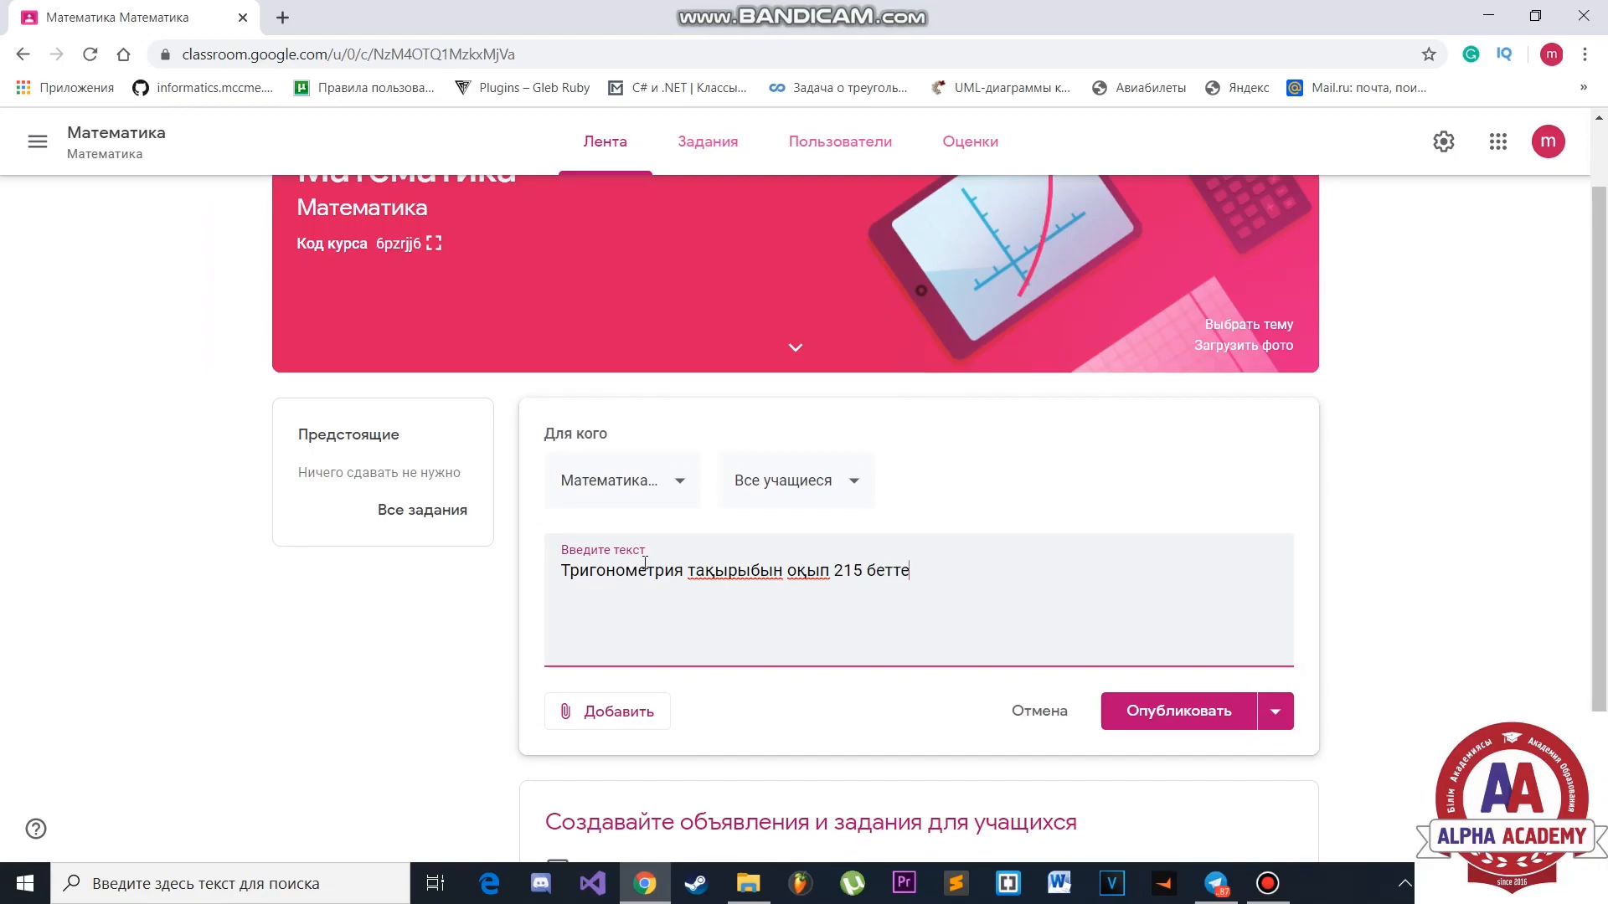
pyautogui.write('гі тапсырмаларды орындау')
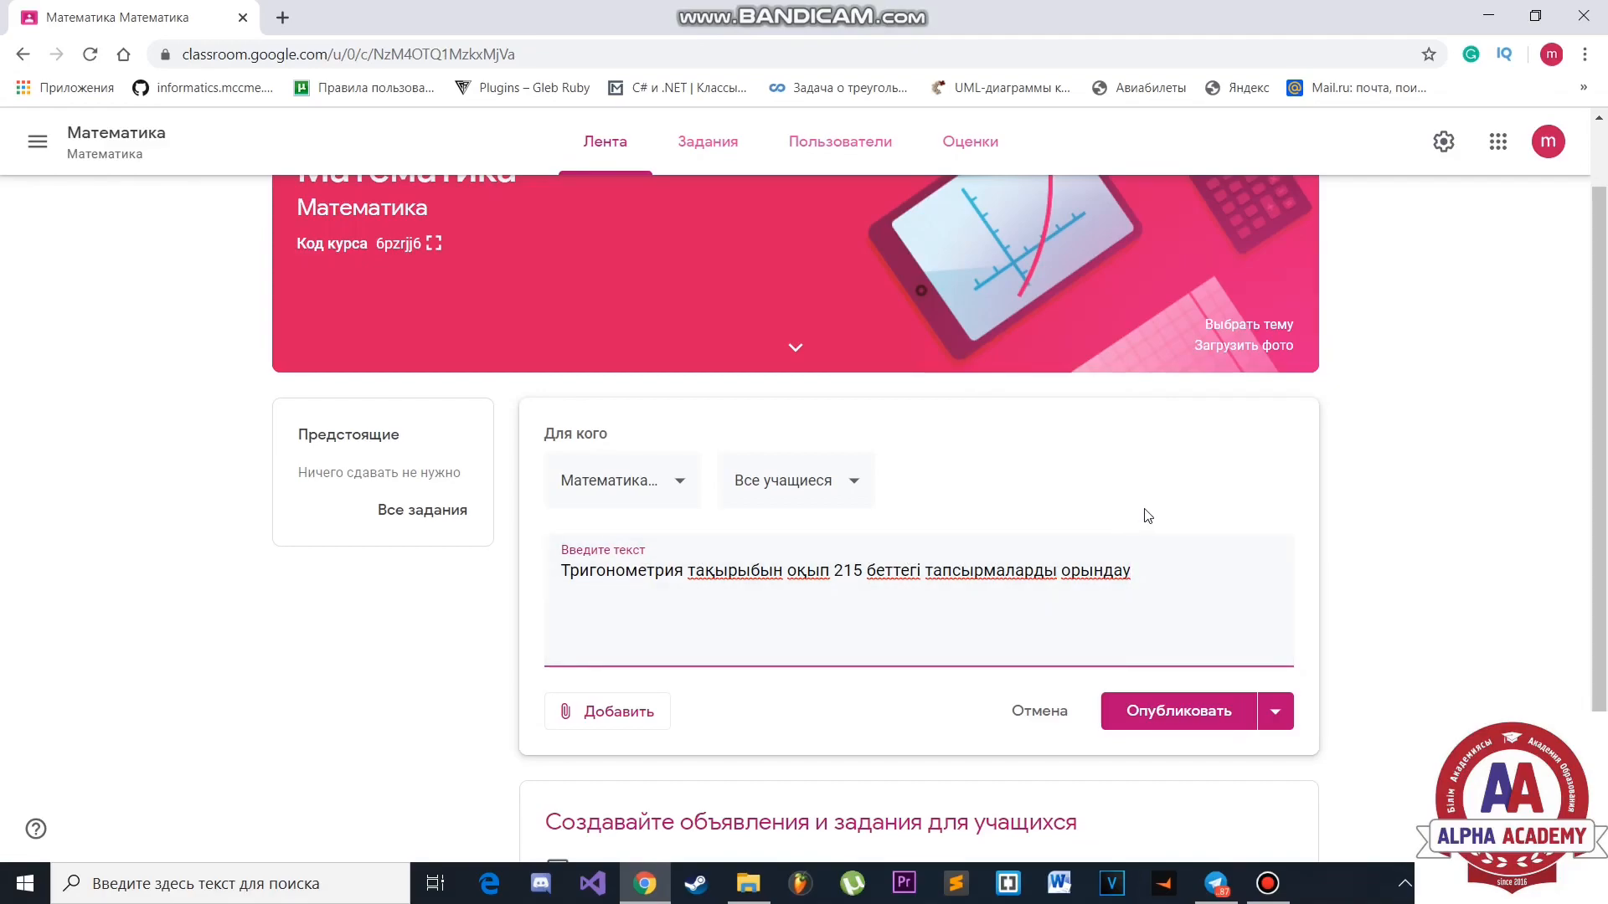
# - Review the publishing options for the trigonometry announcement and publish it immediately
pyautogui.click(1273, 712)
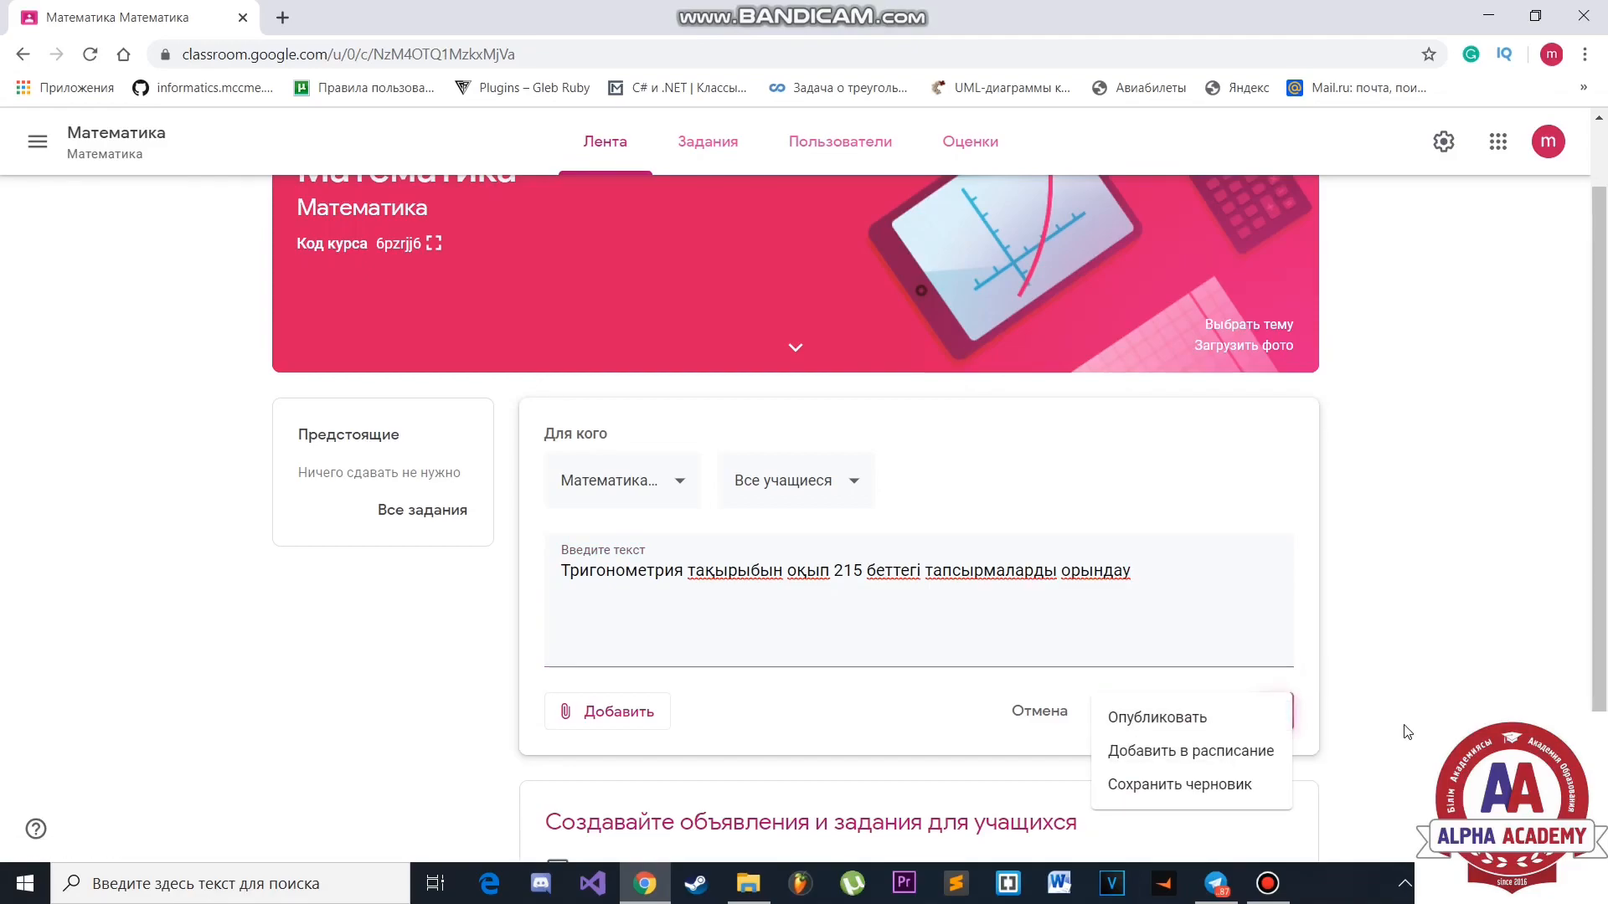
pyautogui.click(1361, 734)
pyautogui.click(1209, 704)
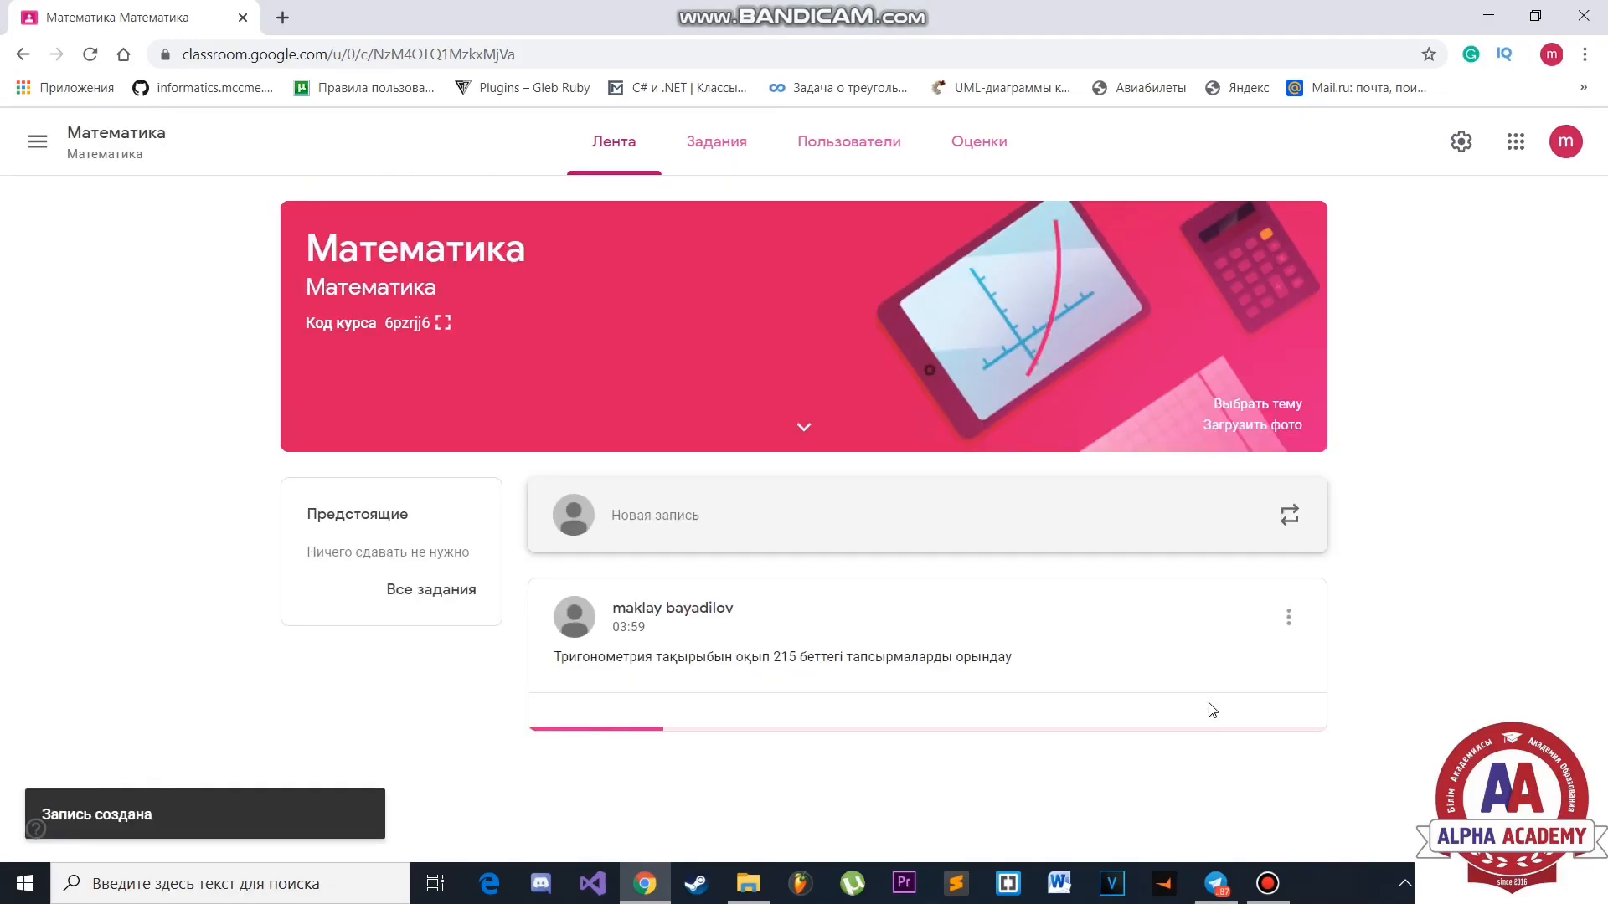
# - Open the published announcement for editing, review the available attachment types and save it without adding anything
pyautogui.click(1287, 618)
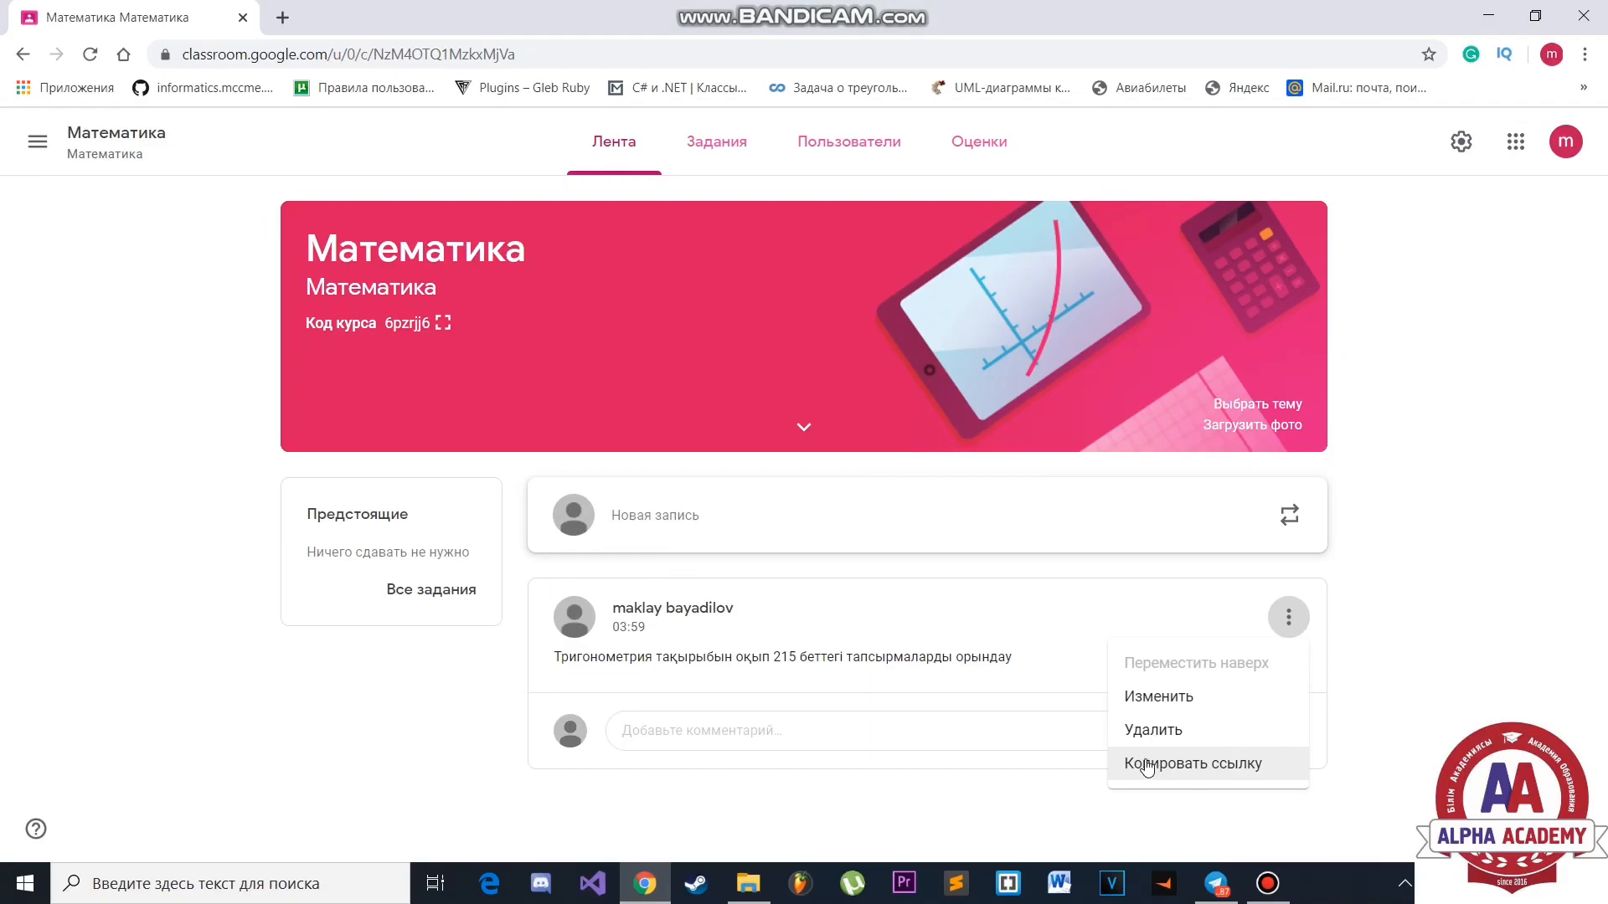
pyautogui.click(1144, 706)
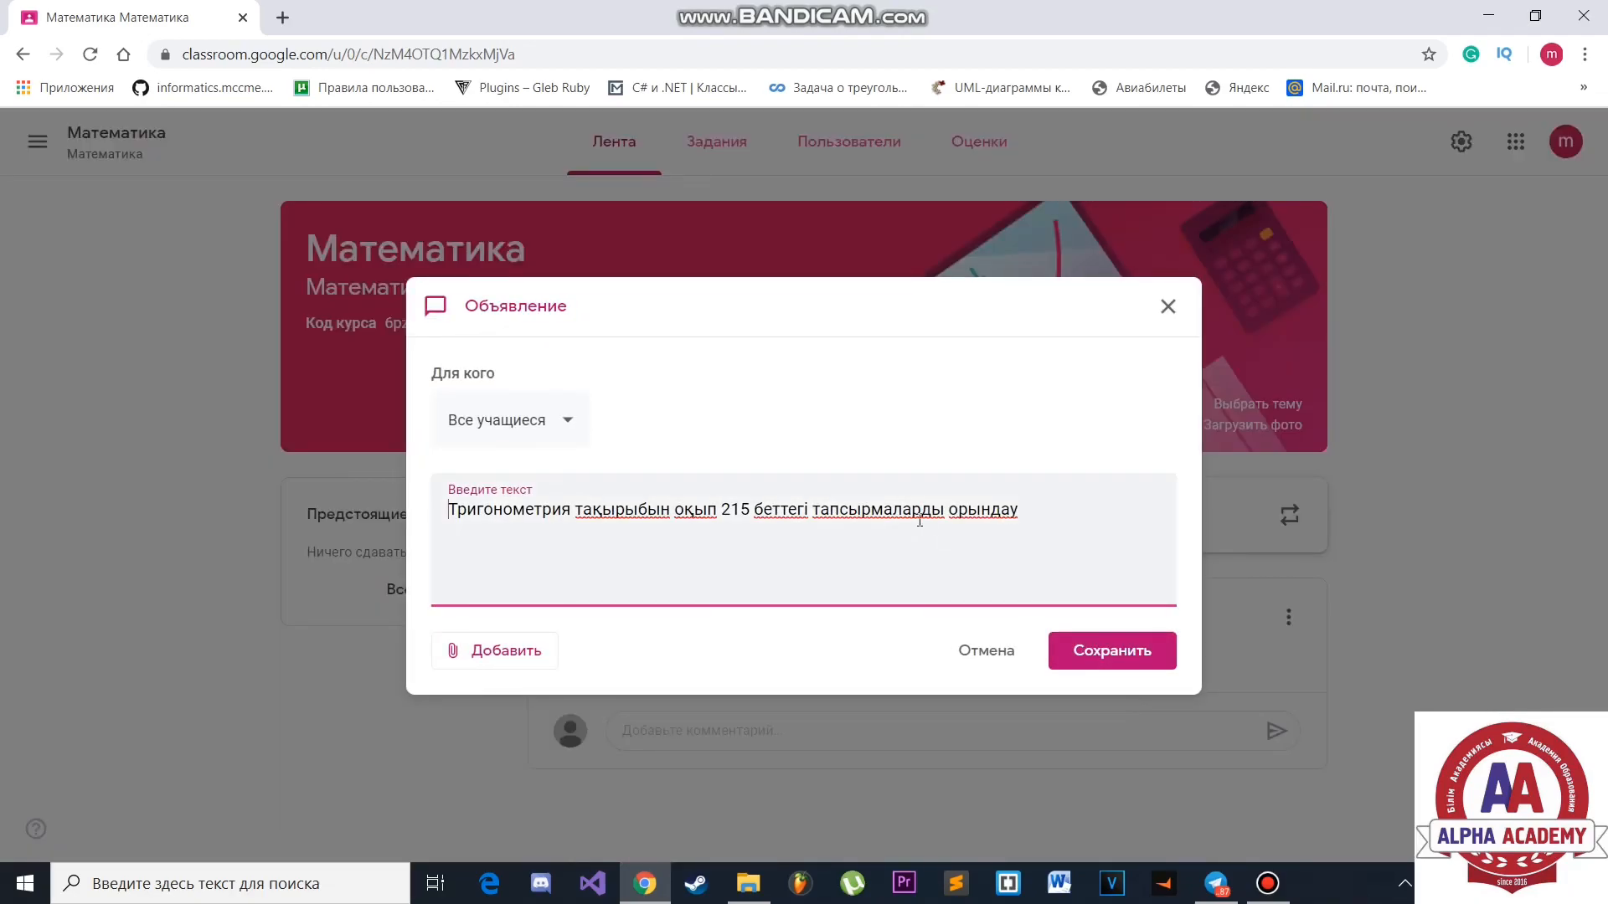
pyautogui.click(490, 644)
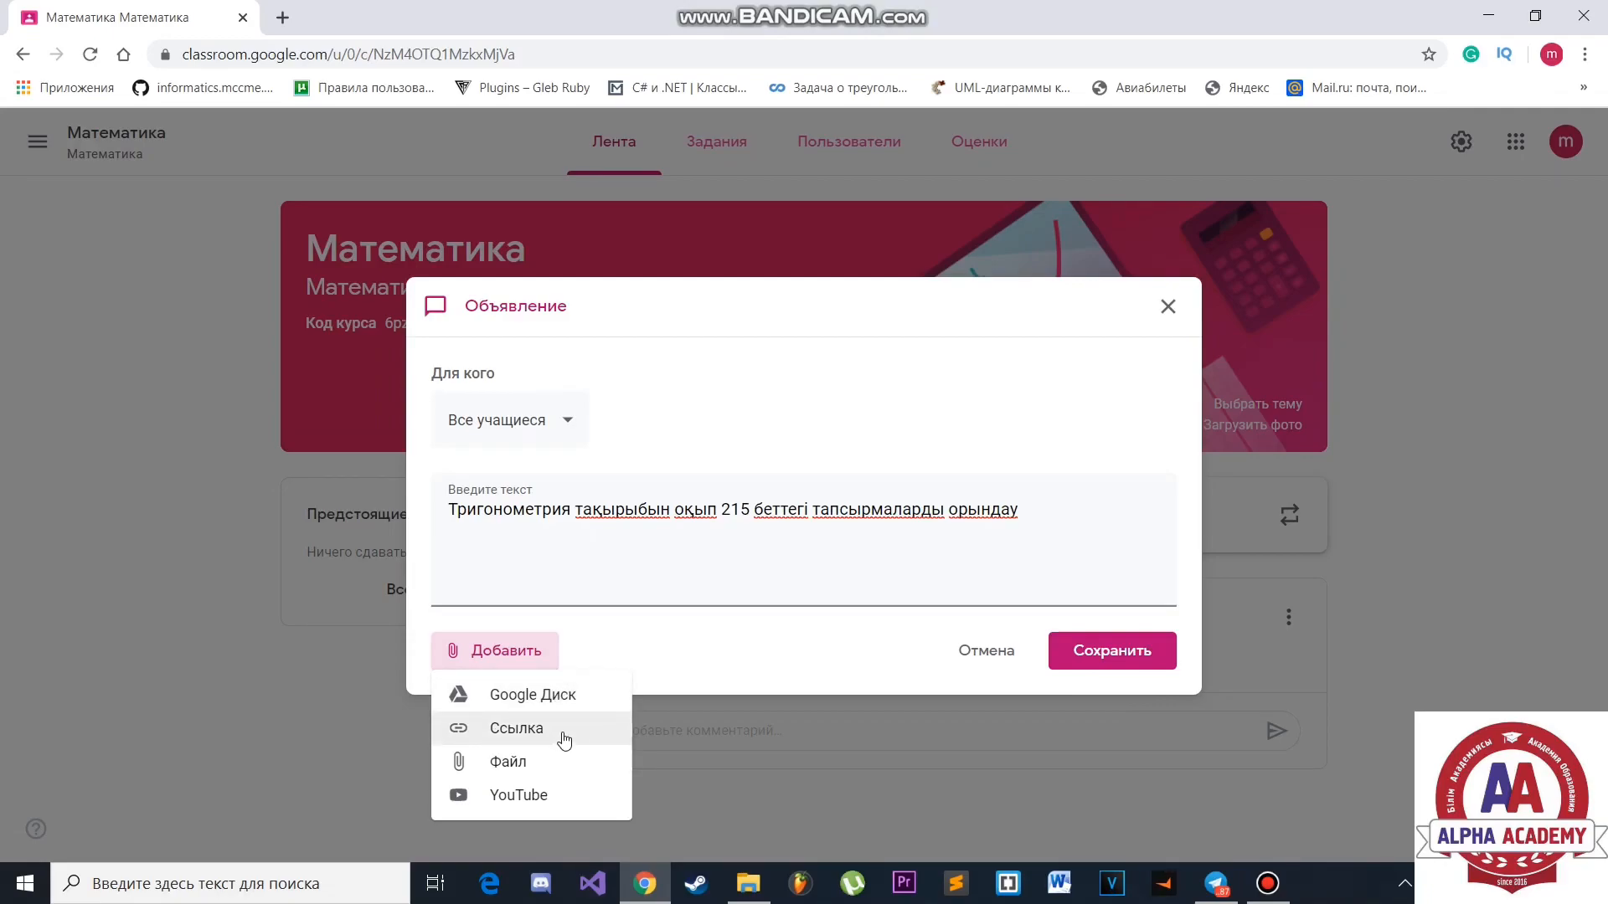
pyautogui.click(655, 661)
pyautogui.click(1089, 651)
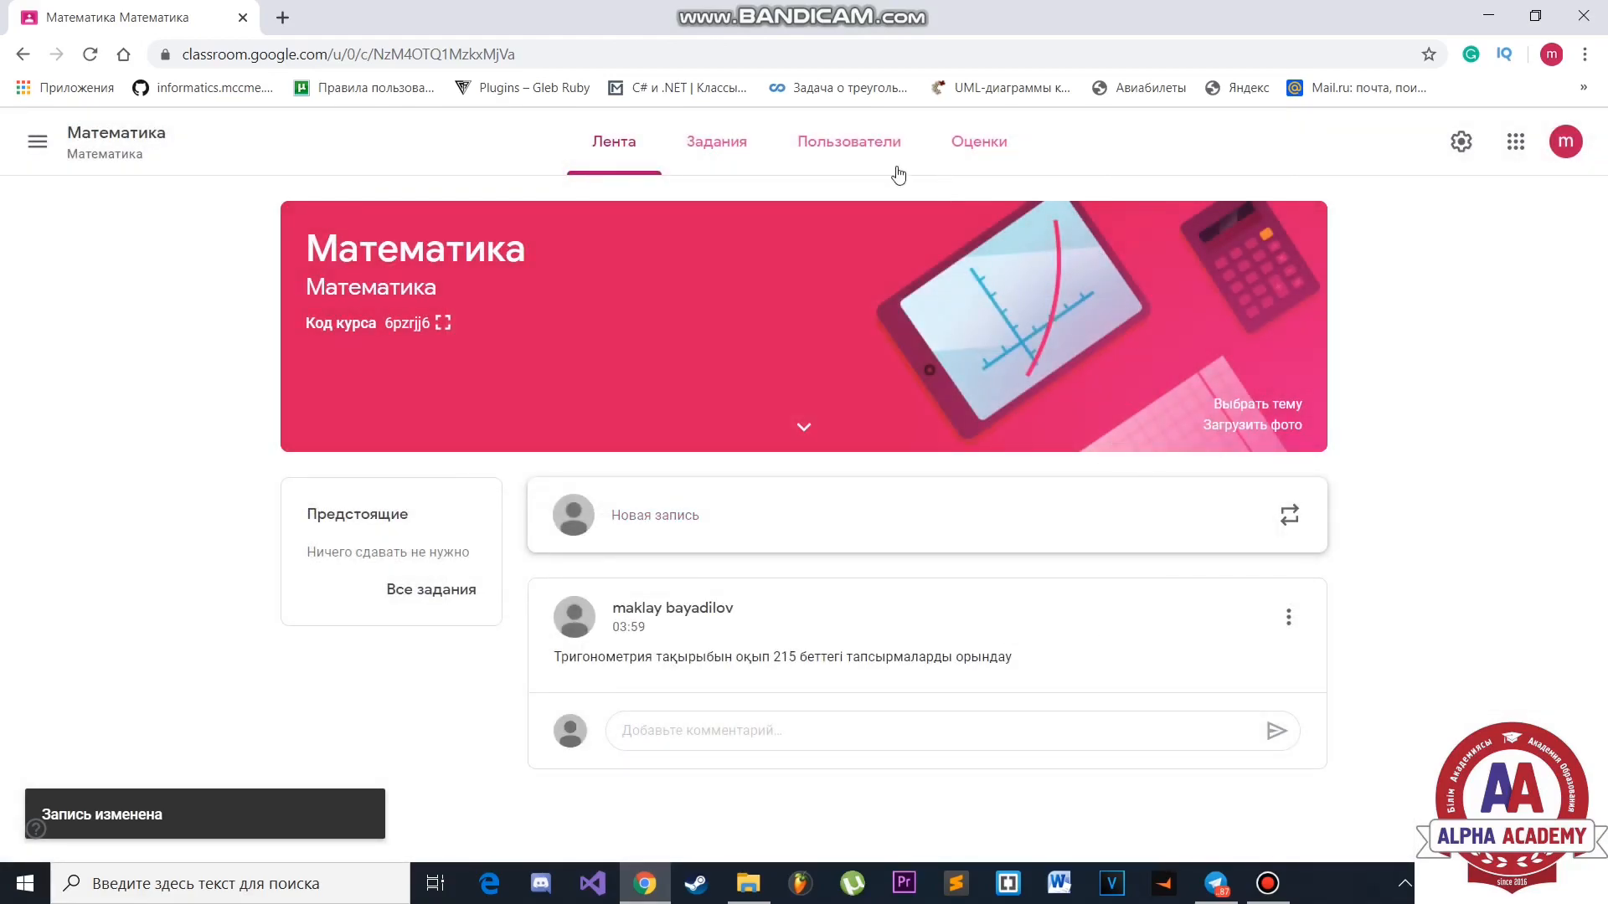
# - Look through the course's assignments, people and grades pages, and return to the assignments page
pyautogui.click(705, 137)
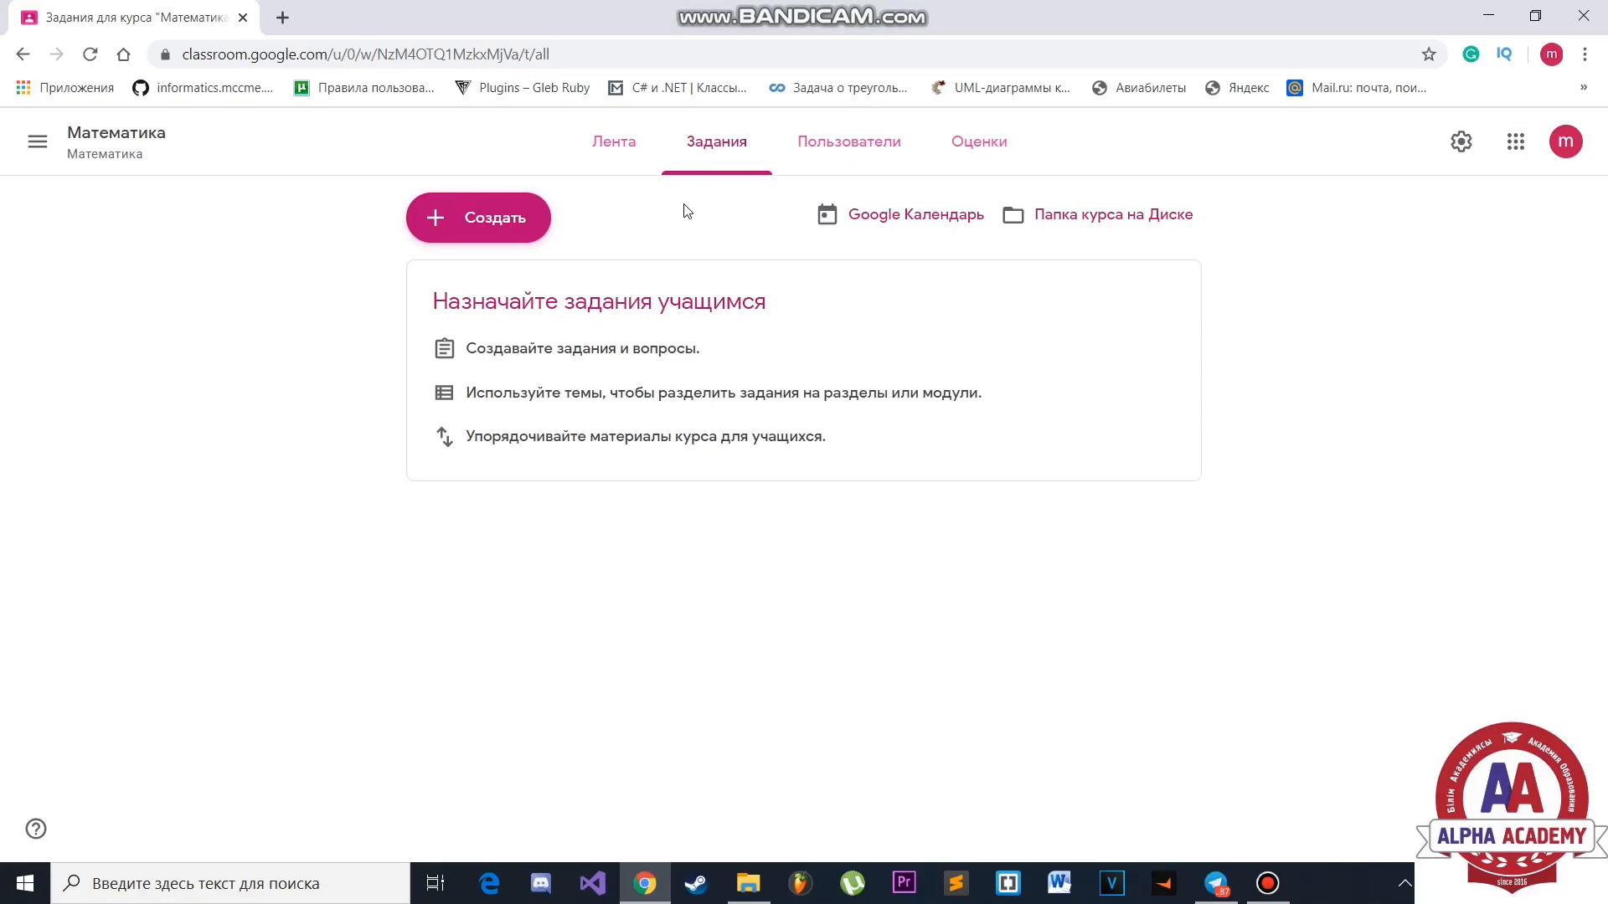
pyautogui.click(817, 164)
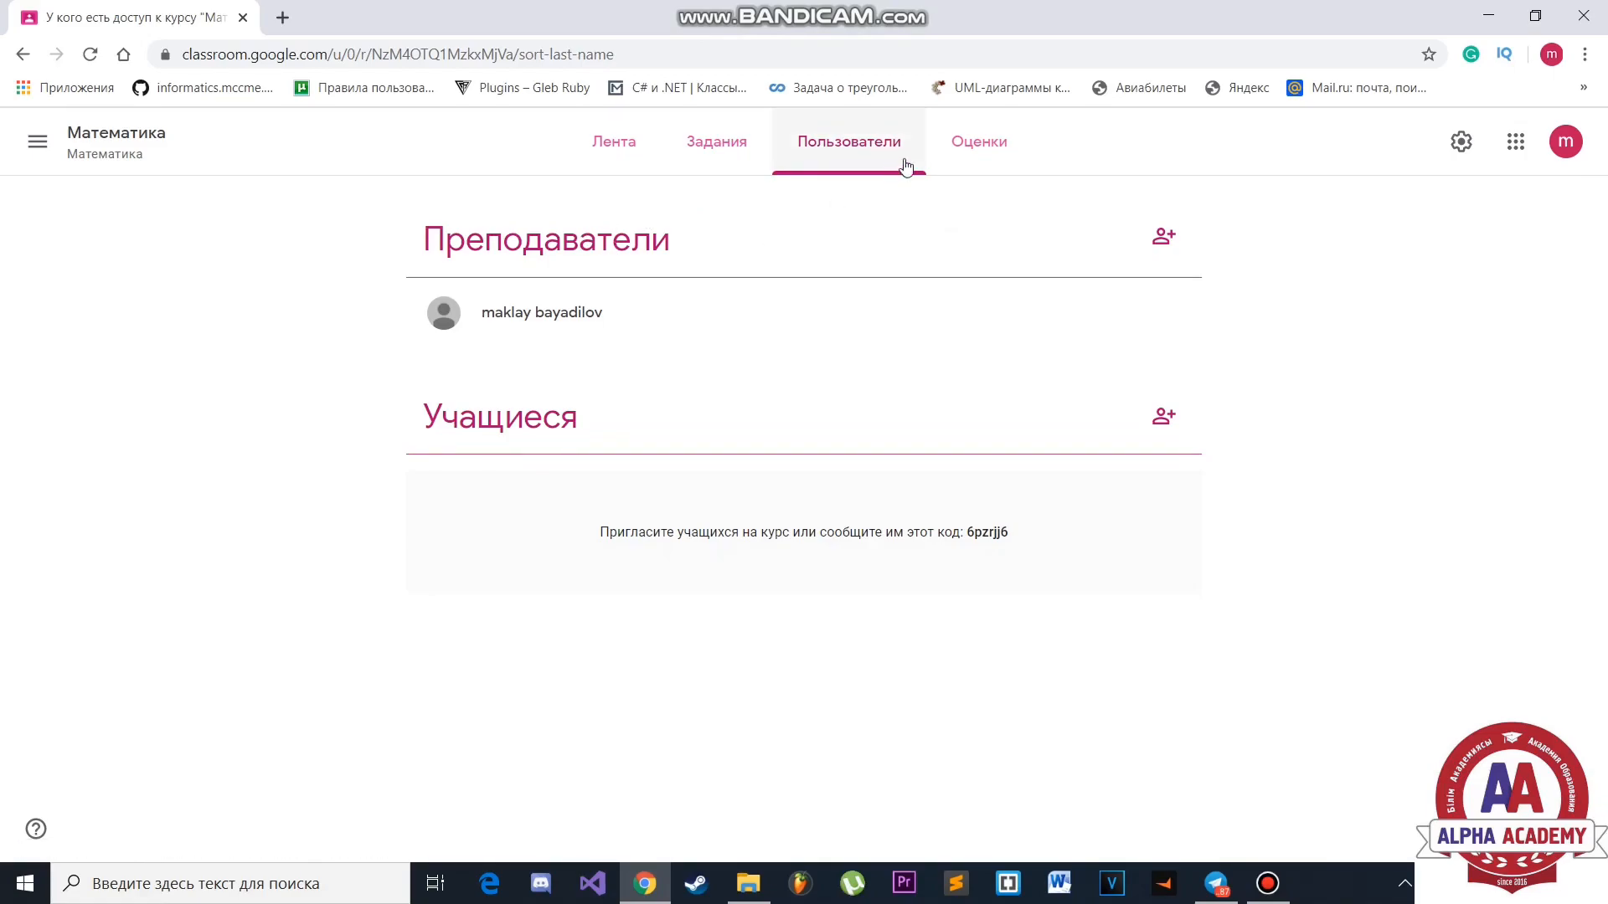
pyautogui.click(1003, 141)
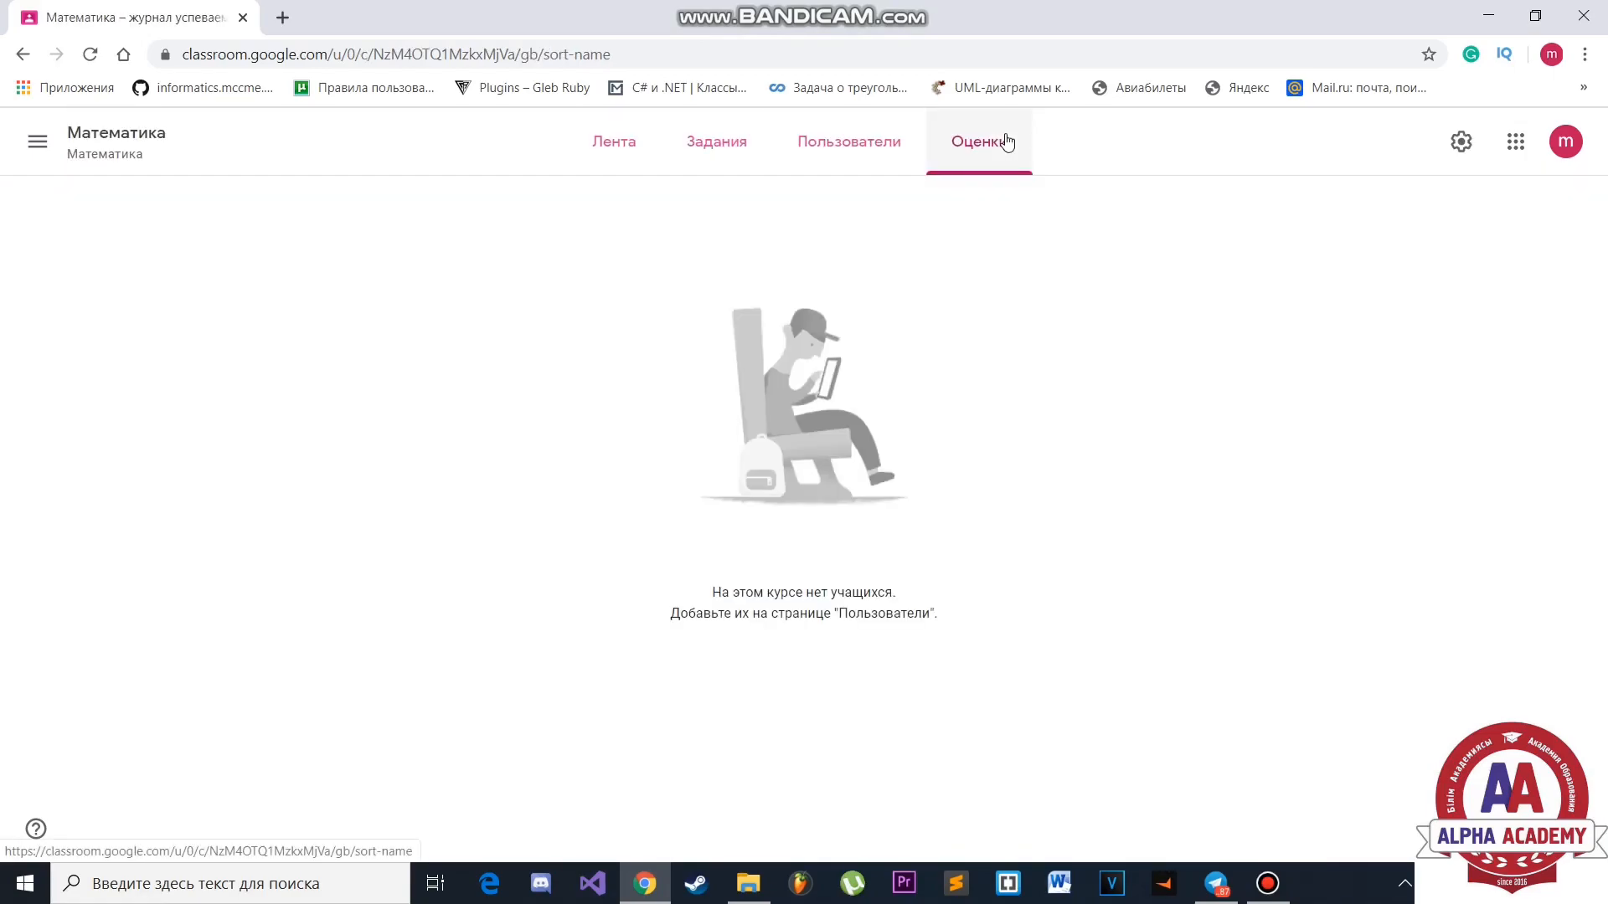
pyautogui.click(706, 157)
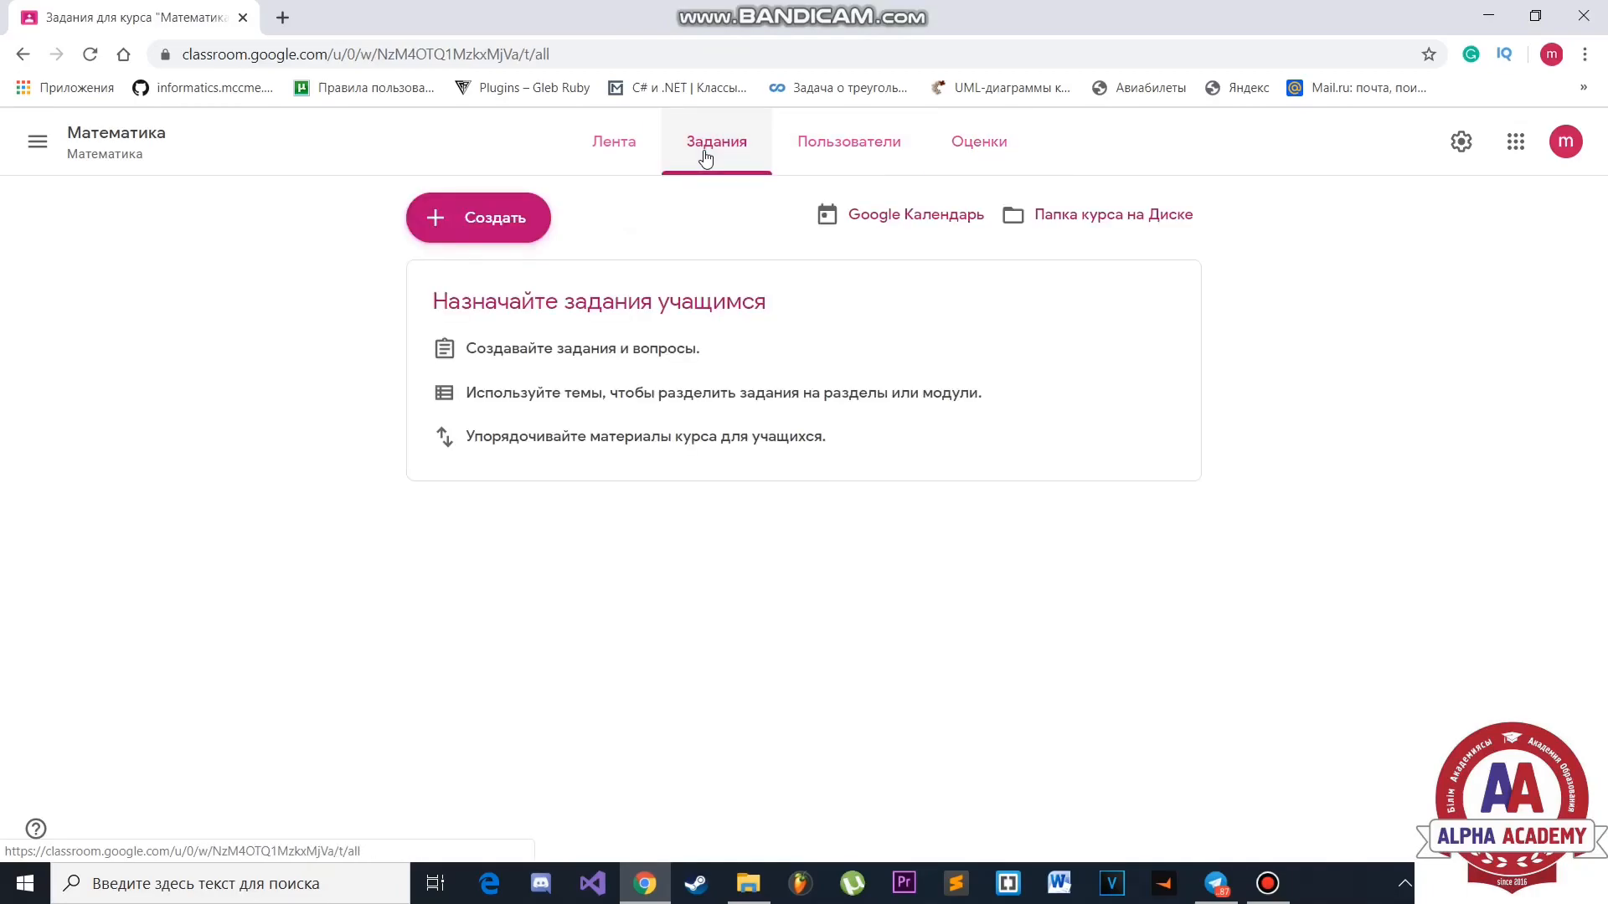
# - Start a new assignment in the Математика course, dismiss the hint about adding materials and title it "Тригонометрия"
pyautogui.click(497, 239)
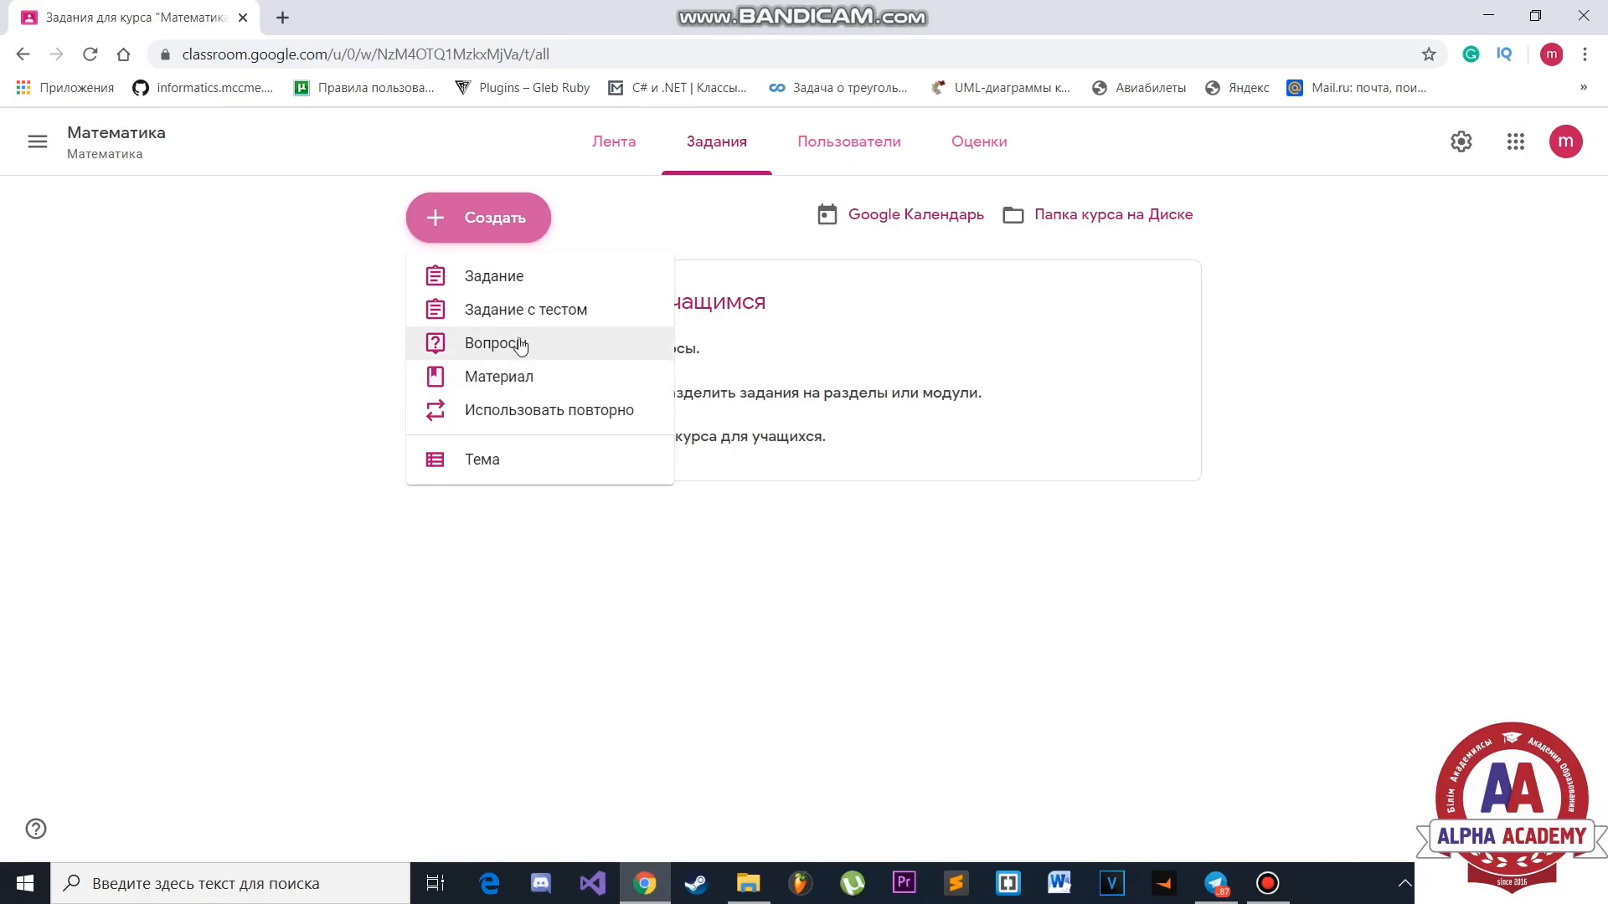
pyautogui.click(533, 295)
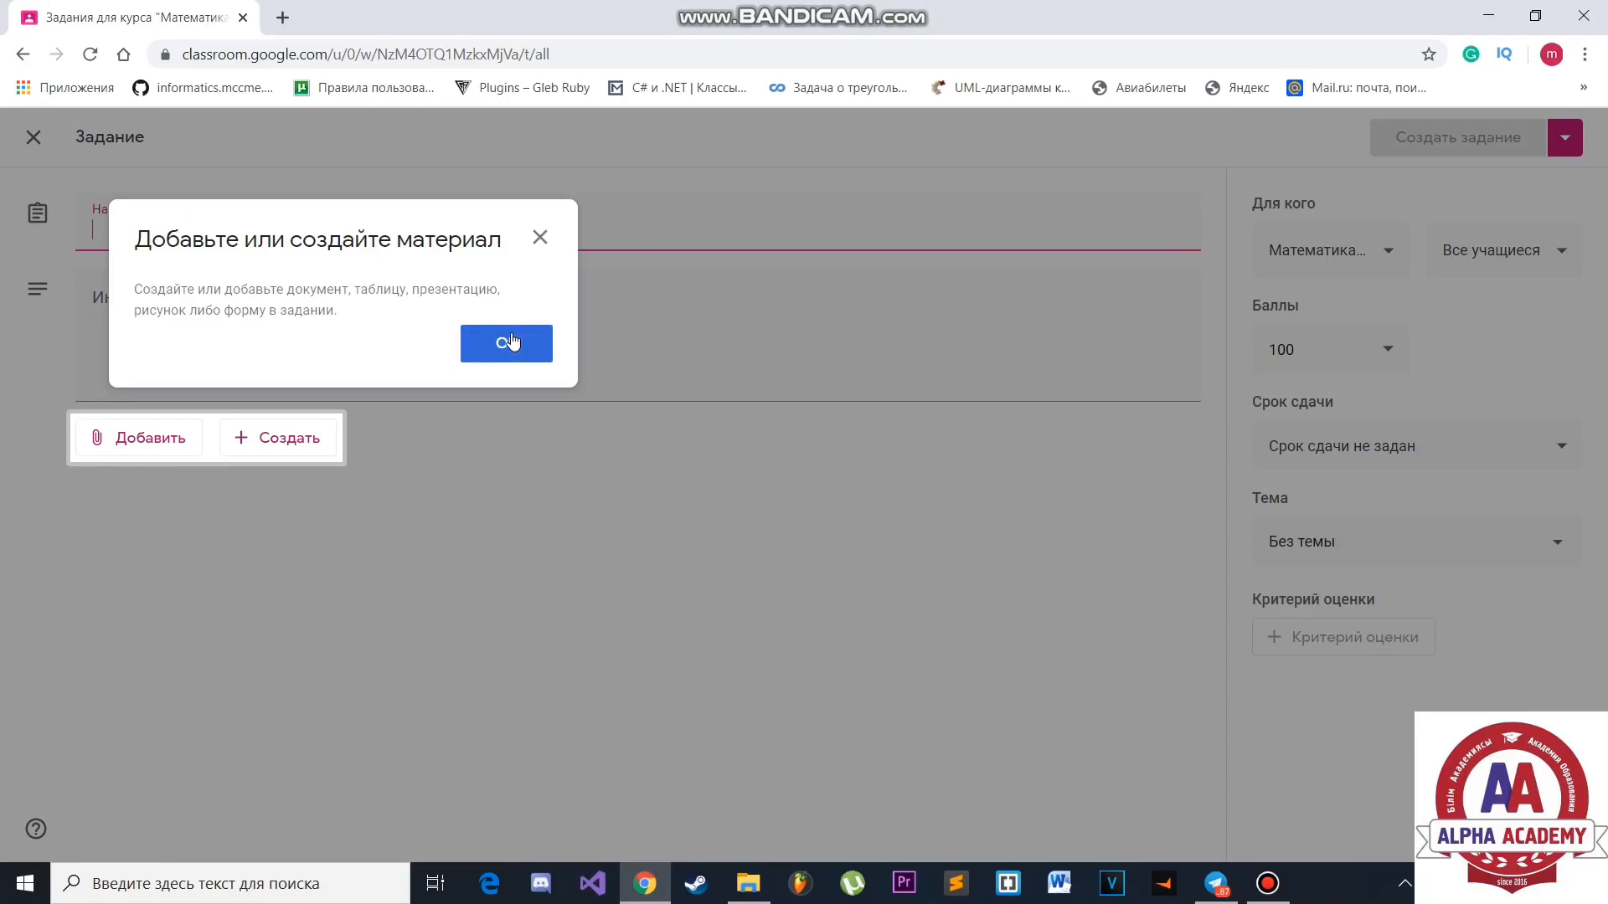
pyautogui.click(510, 342)
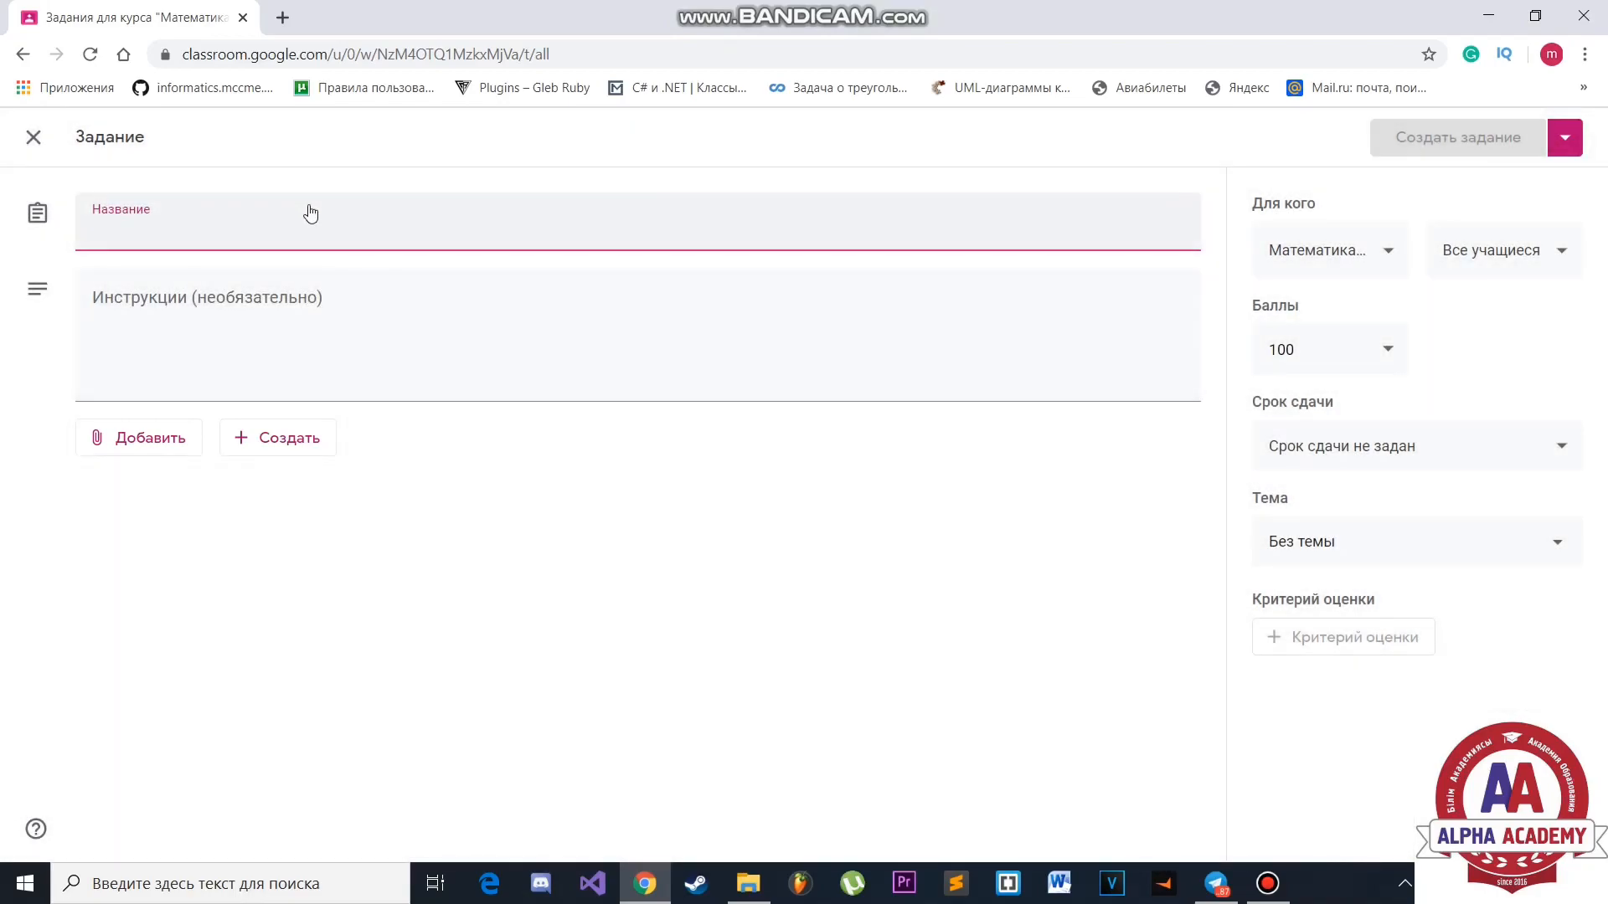
pyautogui.write('Трино')
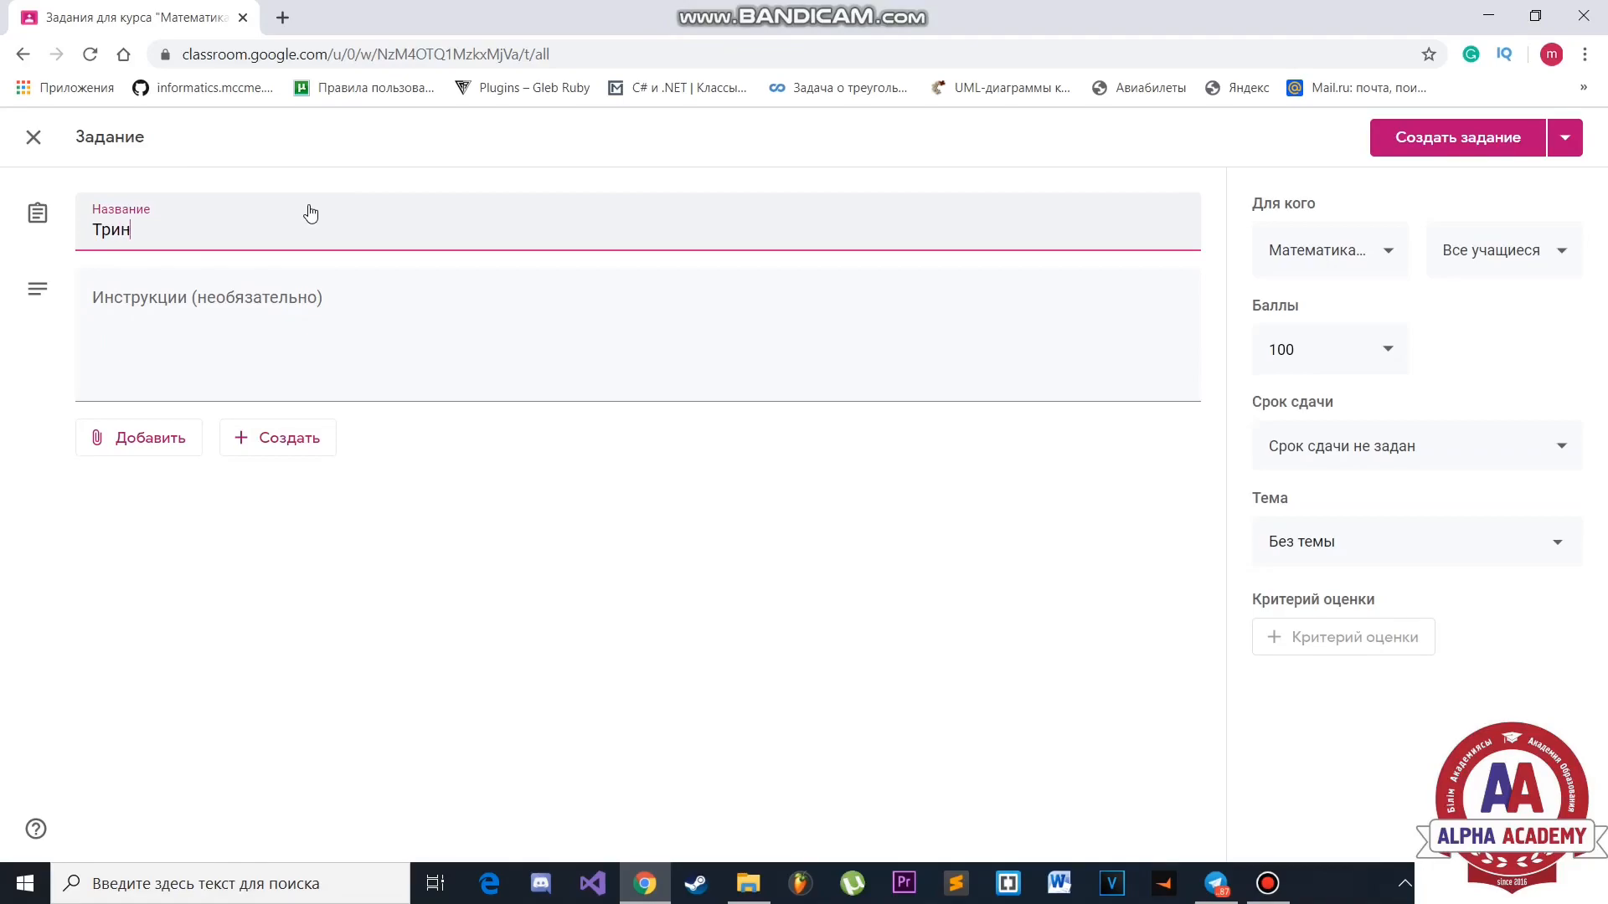
pyautogui.press('BackSpace')
pyautogui.press('BackSpace')
pyautogui.write('гоноиетрия\\\\\\')
pyautogui.press('BackSpace')
pyautogui.press('BackSpace')
pyautogui.press('BackSpace')
pyautogui.press('BackSpace')
pyautogui.press('BackSpace')
pyautogui.press('BackSpace')
pyautogui.press('BackSpace')
pyautogui.press('BackSpace')
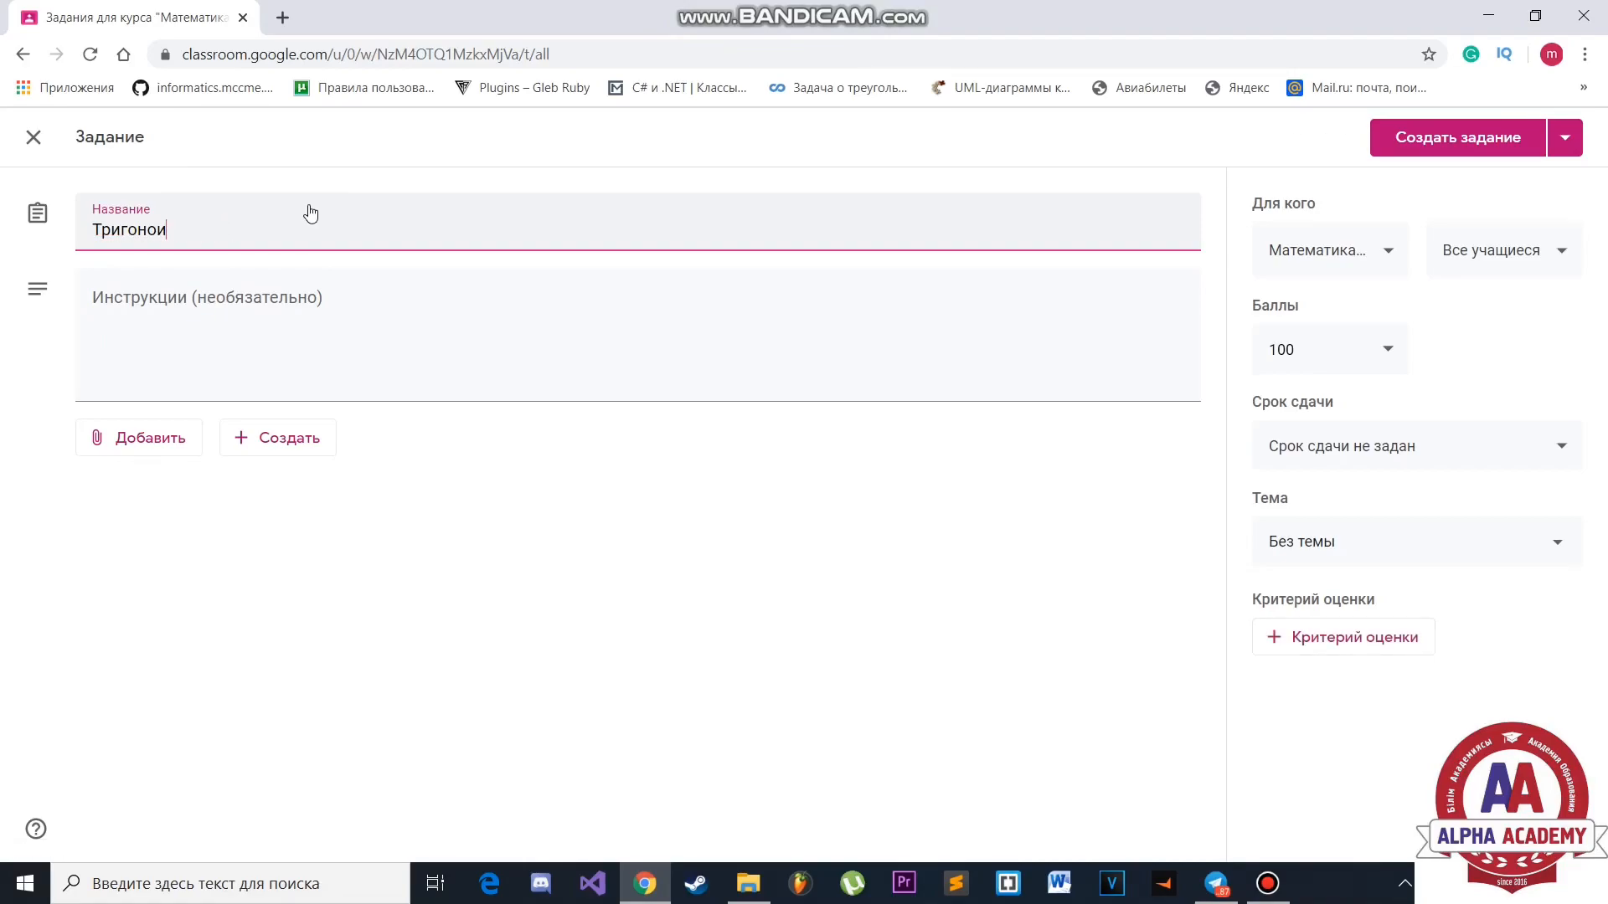
pyautogui.write('метрия')
# - Write the assignment instructions "215 бет 3,4 тапсырмалар"
pyautogui.click(219, 327)
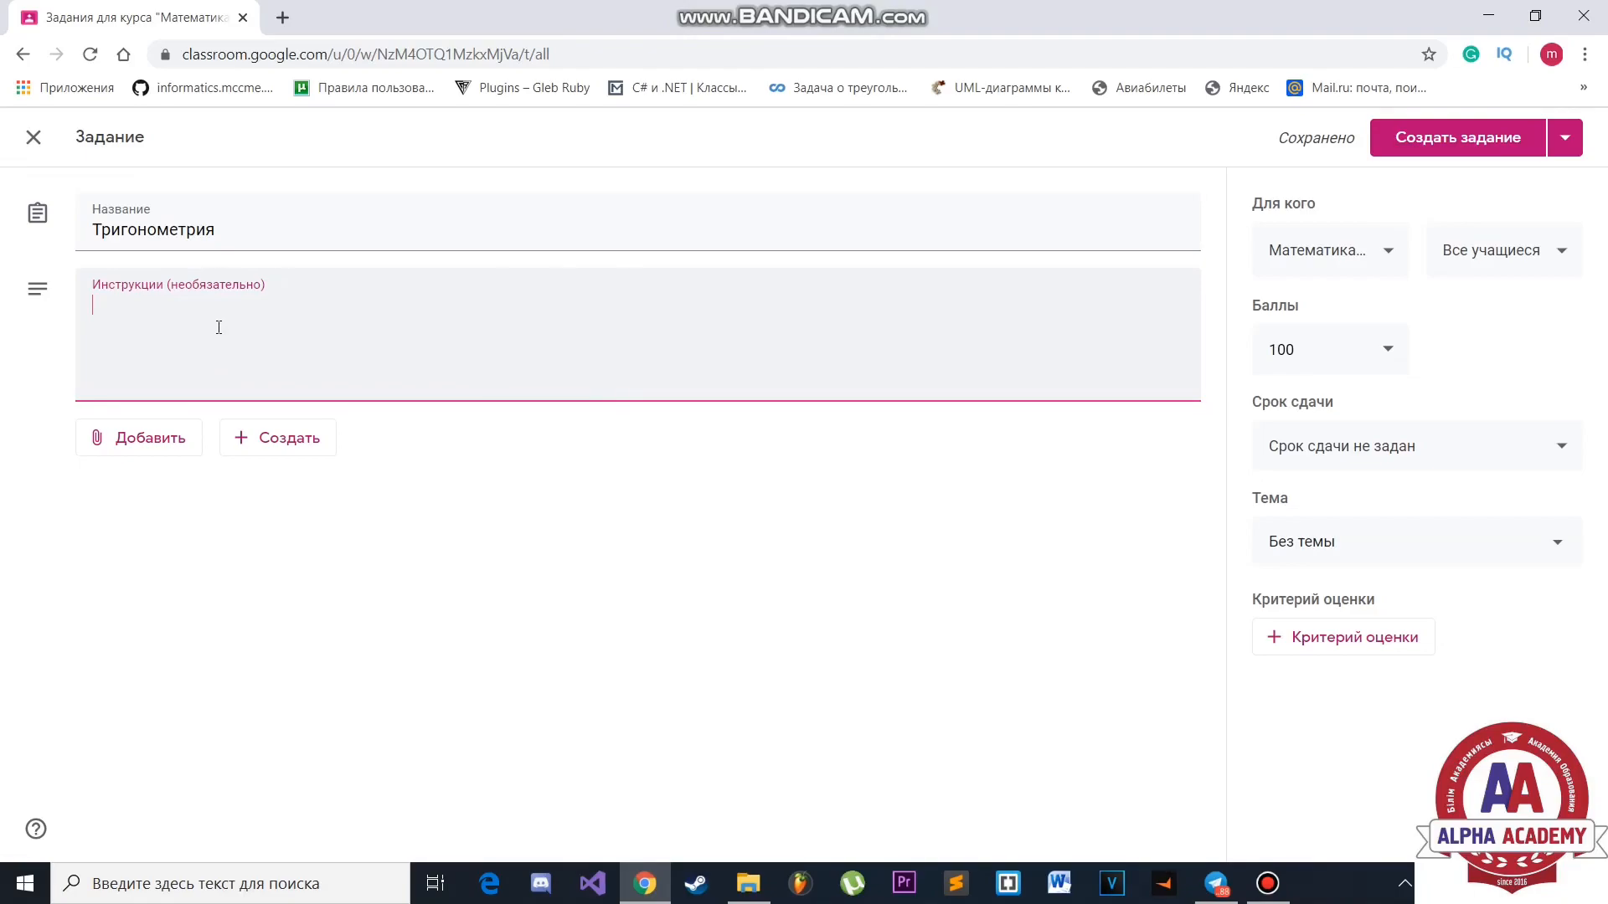
pyautogui.write('215 бет 3,4 тап')
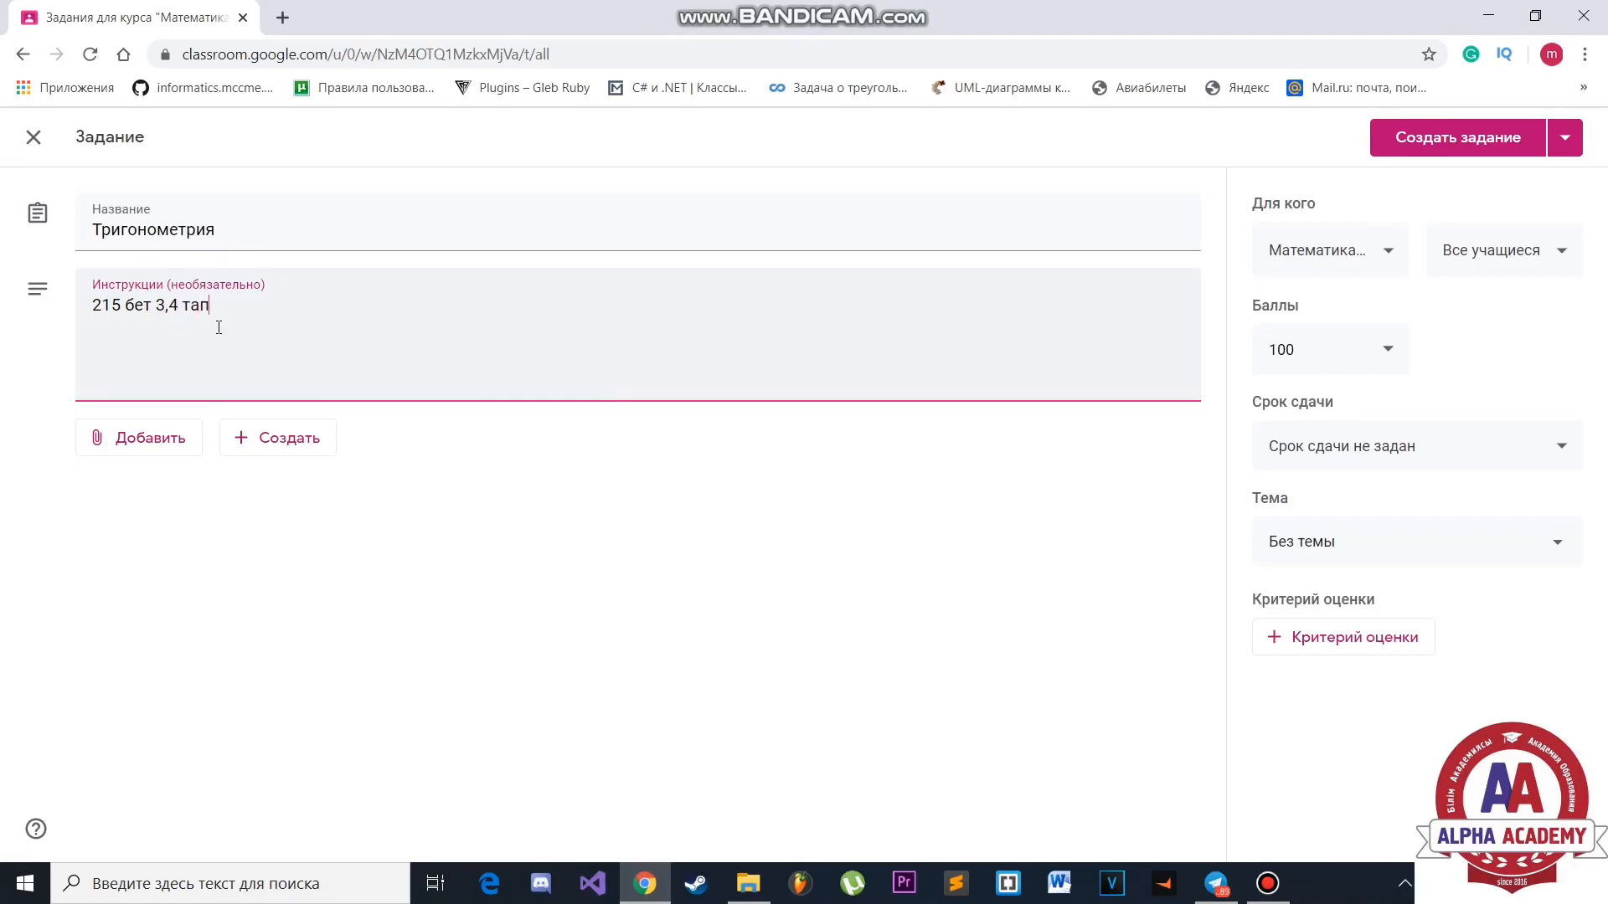
pyautogui.write('сырмалар')
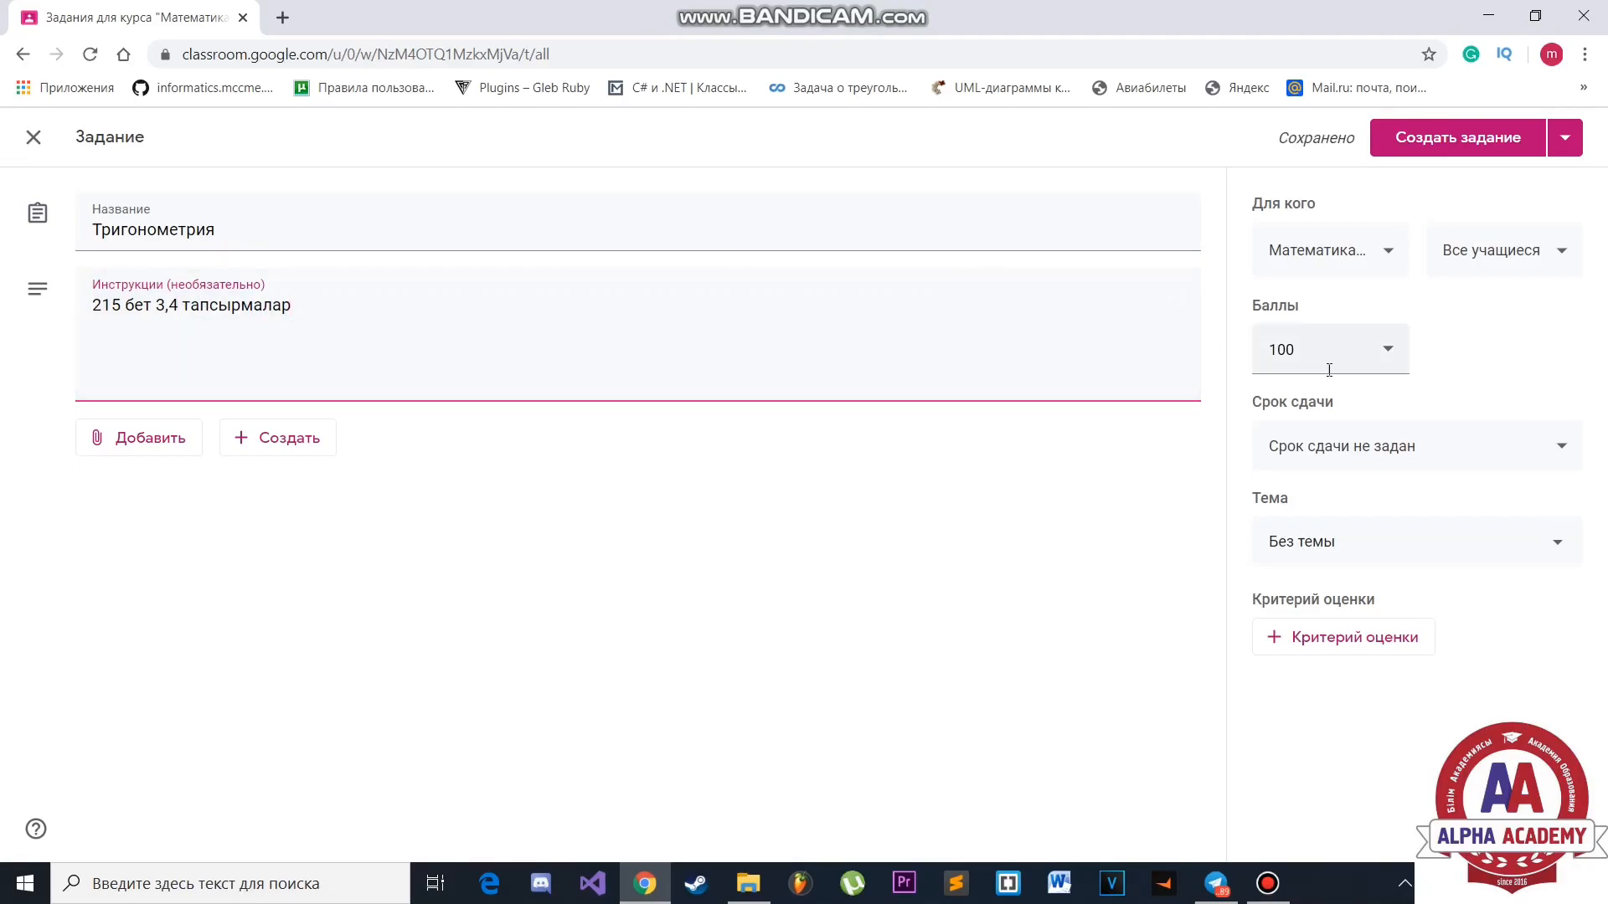
# - Try maximum scores of 10, 5, 4 and 8 for the assignment, and set the points back to 100
pyautogui.click(1387, 351)
pyautogui.click(1387, 352)
pyautogui.click(1387, 352)
pyautogui.press('BackSpace')
pyautogui.press('BackSpace')
pyautogui.press('BackSpace')
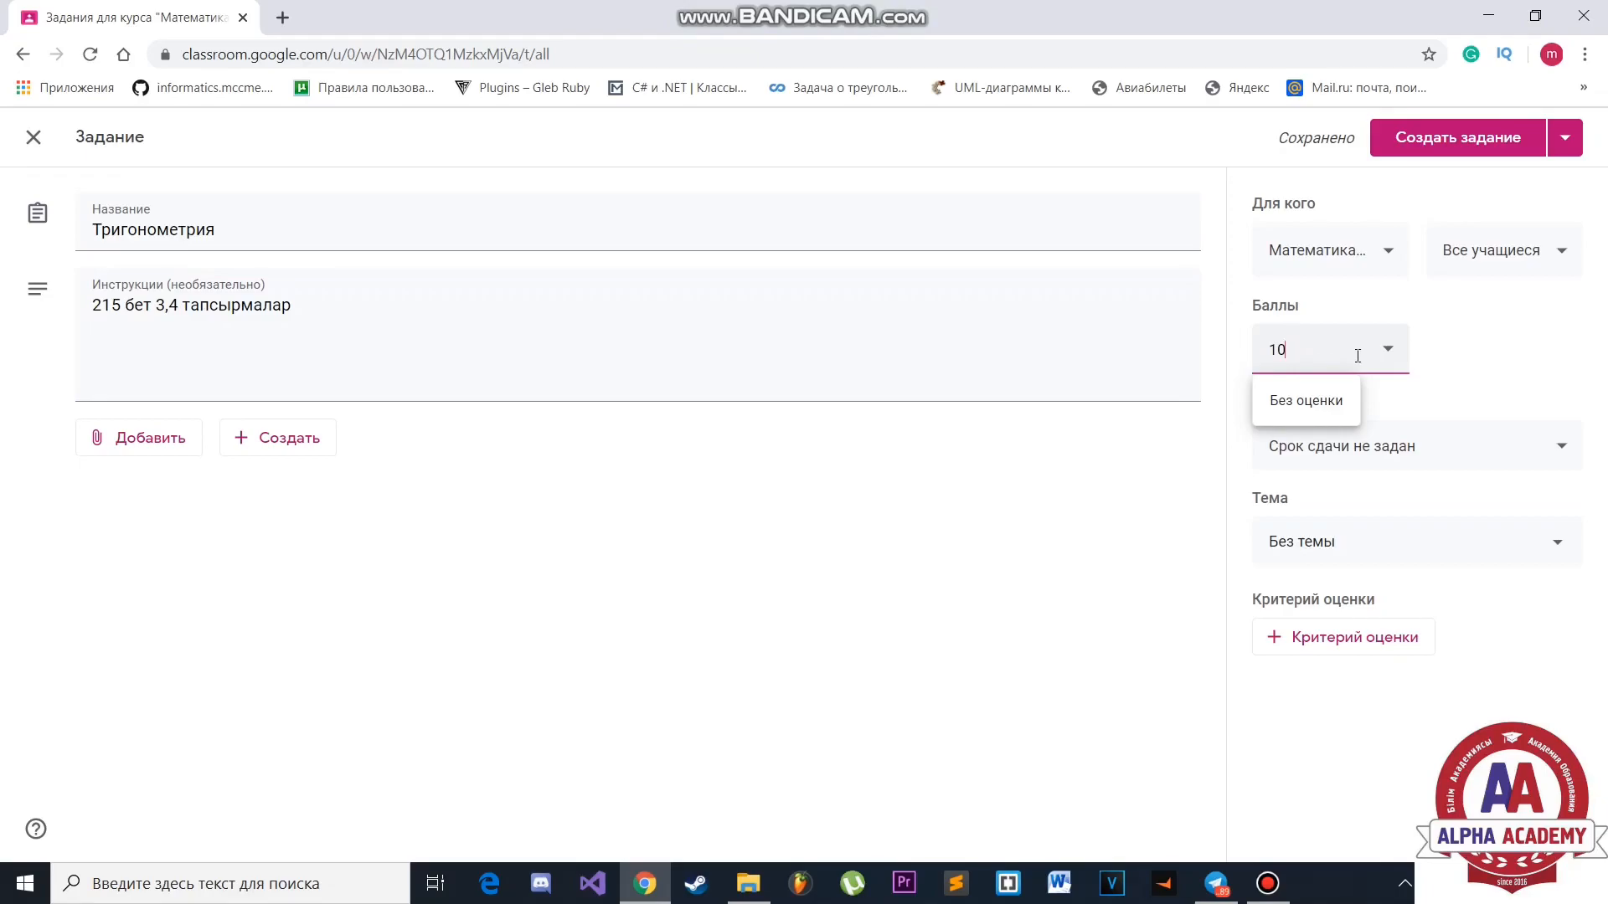
pyautogui.write('10')
pyautogui.press('BackSpace')
pyautogui.press('BackSpace')
pyautogui.write('5')
pyautogui.press('BackSpace')
pyautogui.write('4')
pyautogui.press('BackSpace')
pyautogui.write('8')
pyautogui.press('BackSpace')
pyautogui.write('100')
pyautogui.click(1541, 319)
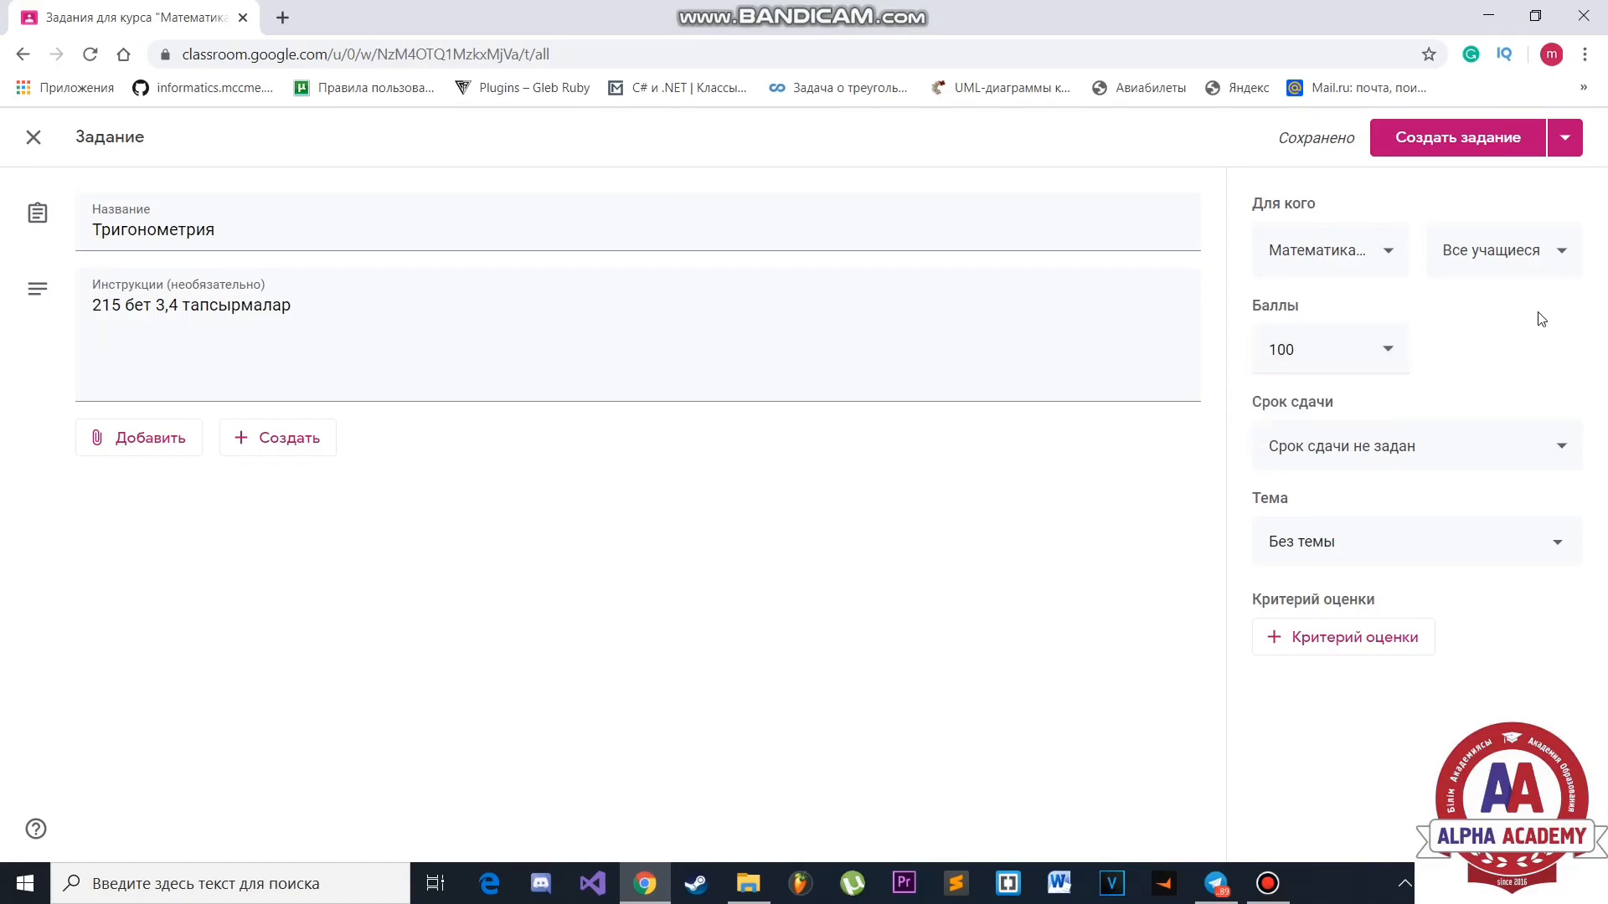
# - Set the assignment's due date to 4 April 2020 without a time
pyautogui.click(1474, 455)
pyautogui.click(1468, 529)
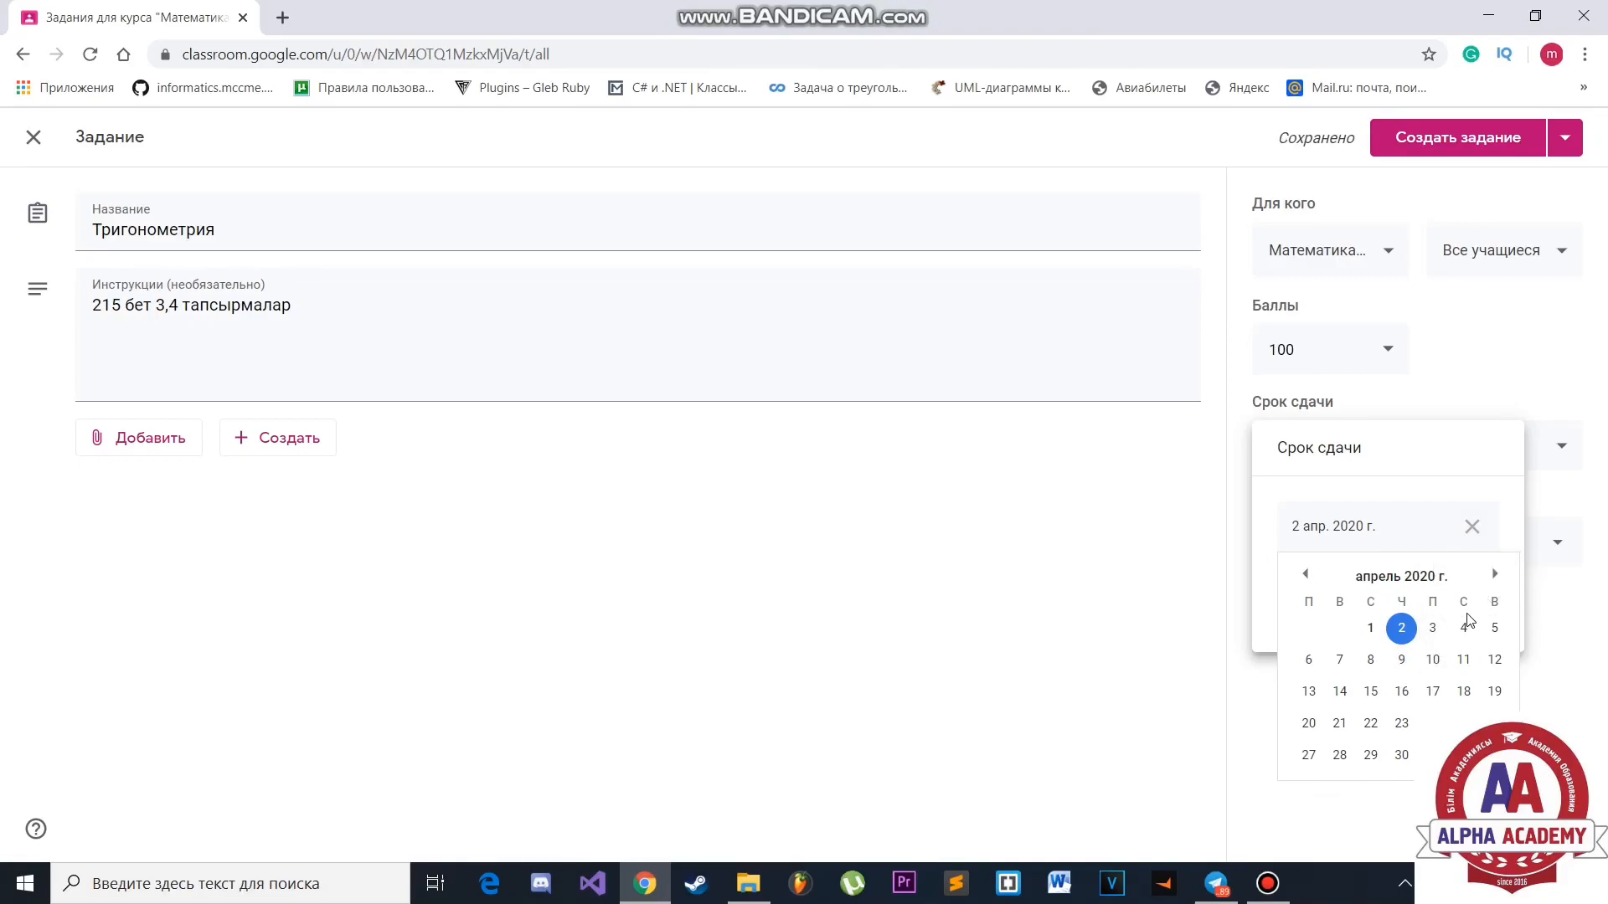
pyautogui.click(1463, 627)
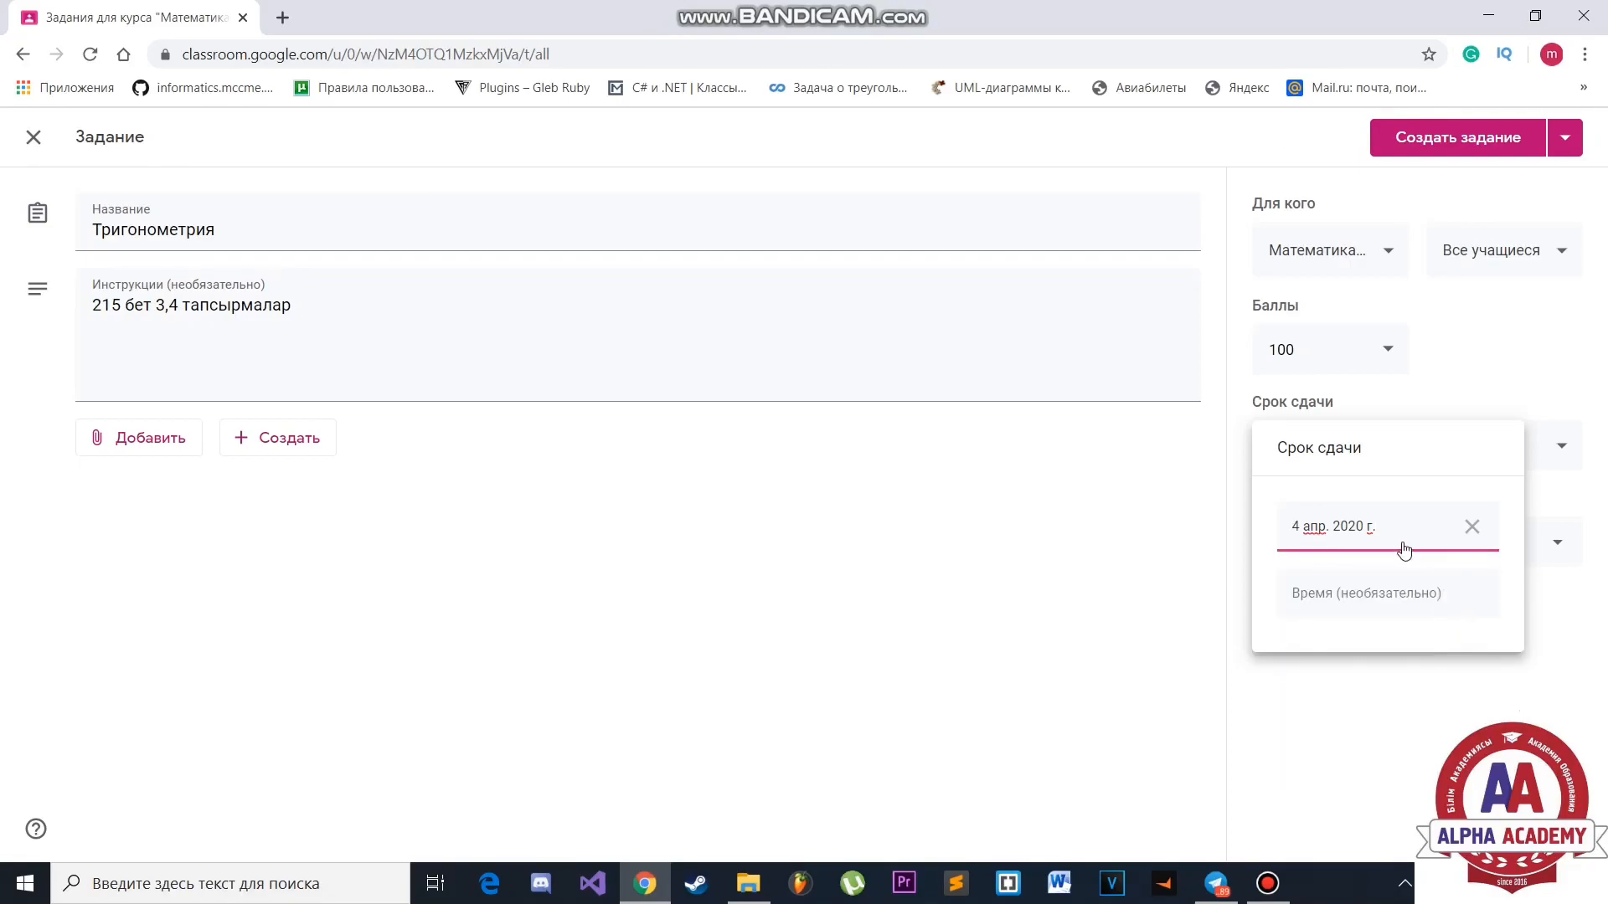
pyautogui.click(1469, 412)
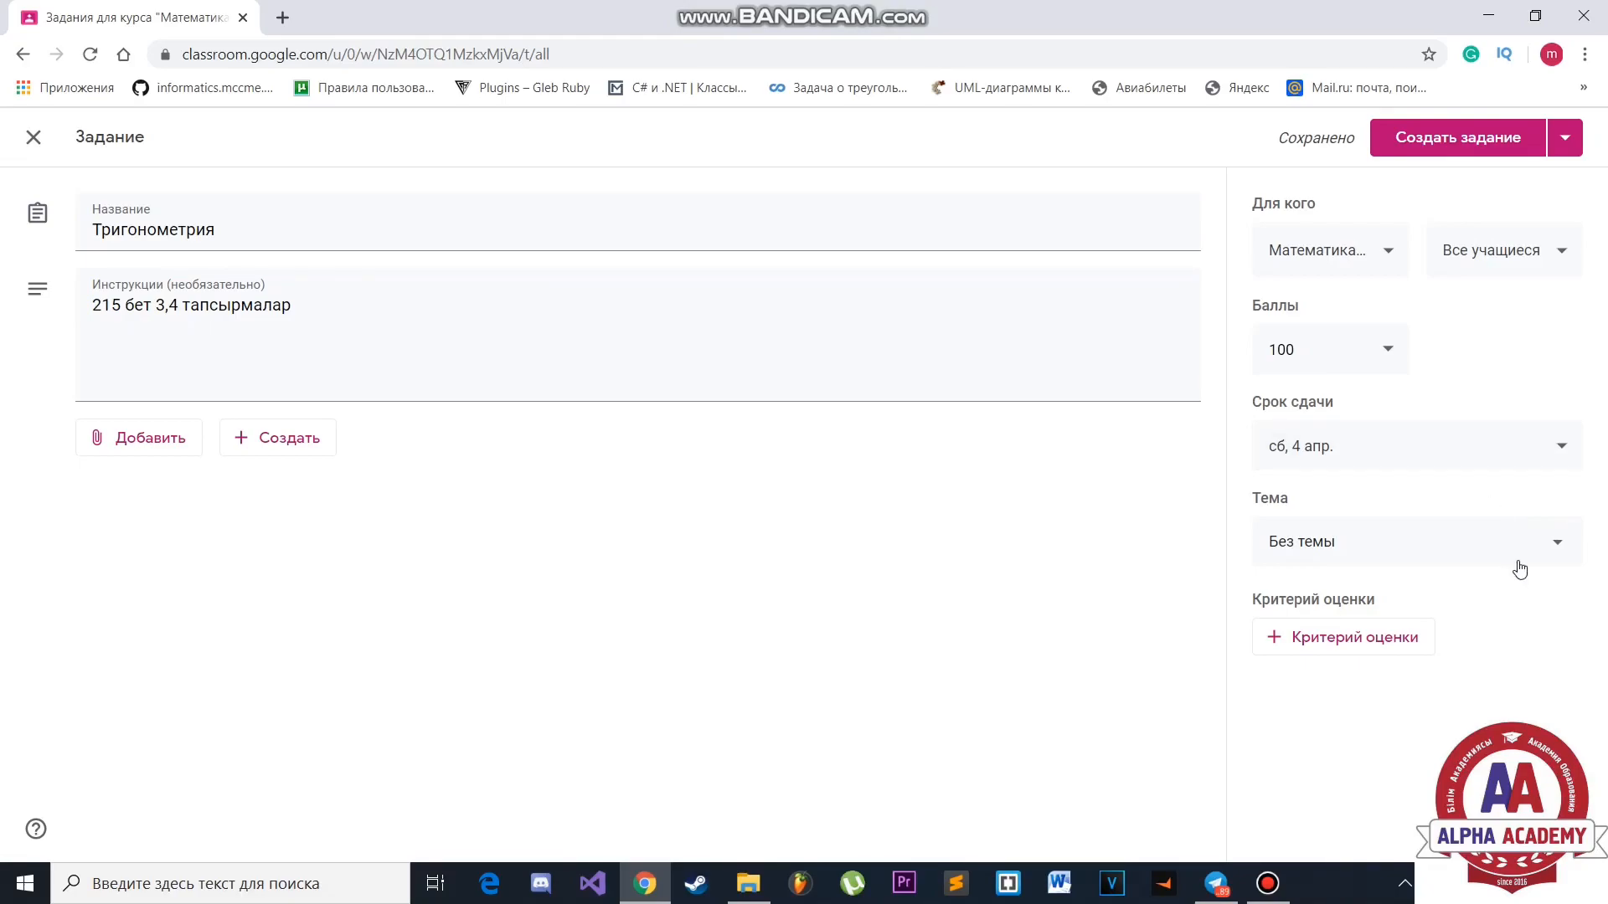
# - Create a new topic named "Тригонометрия" for the assignment
pyautogui.click(1547, 551)
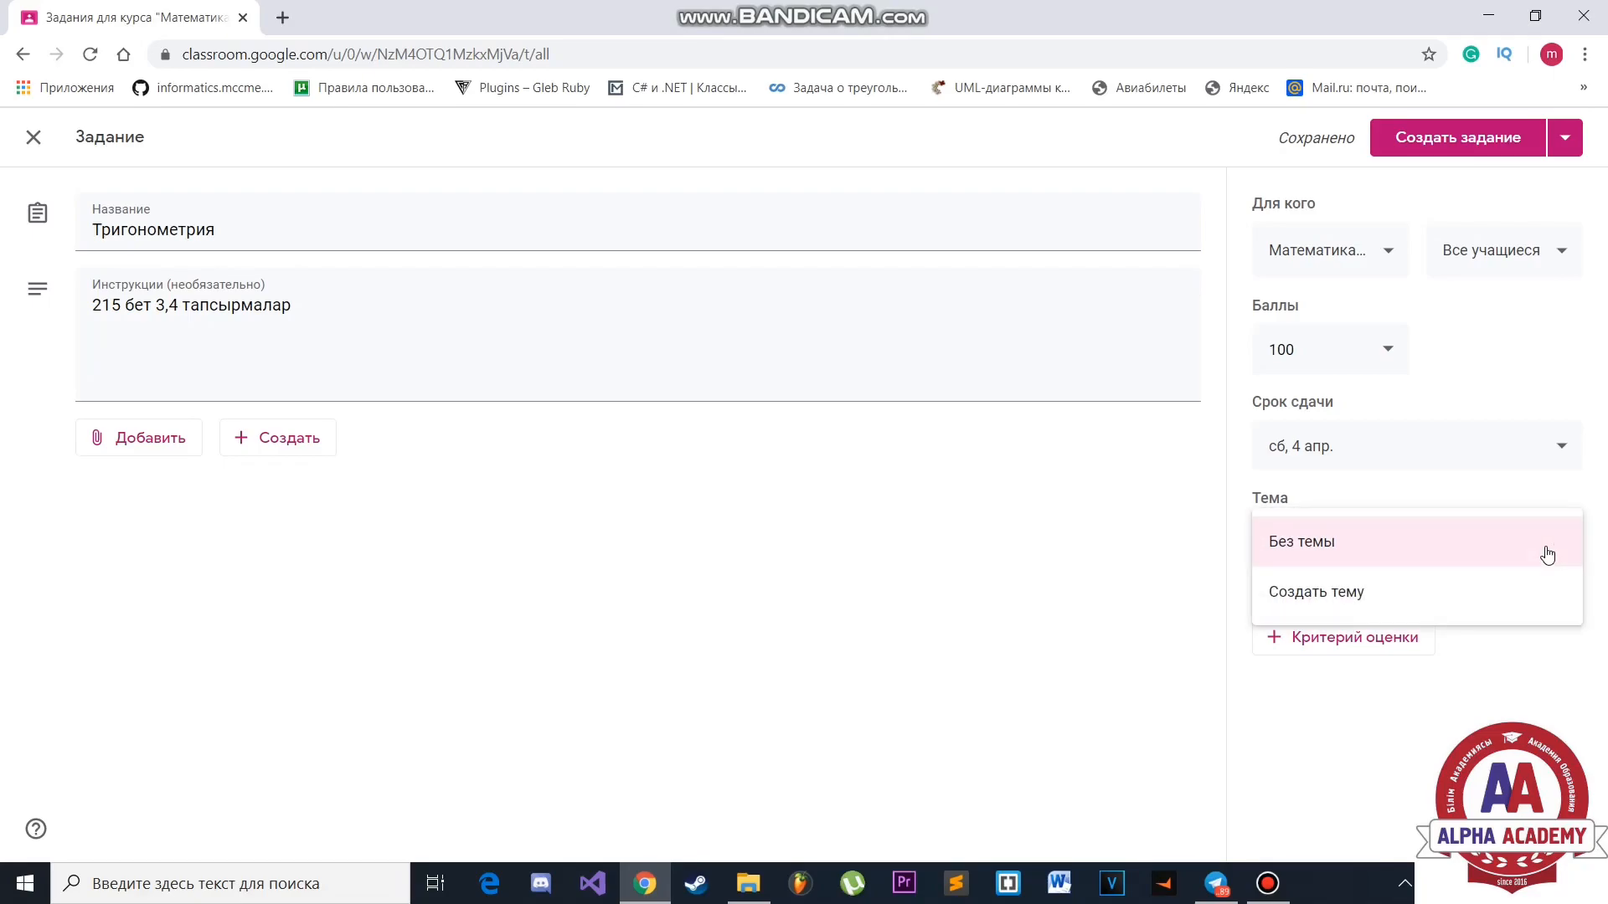
pyautogui.click(1394, 618)
pyautogui.write('Триго')
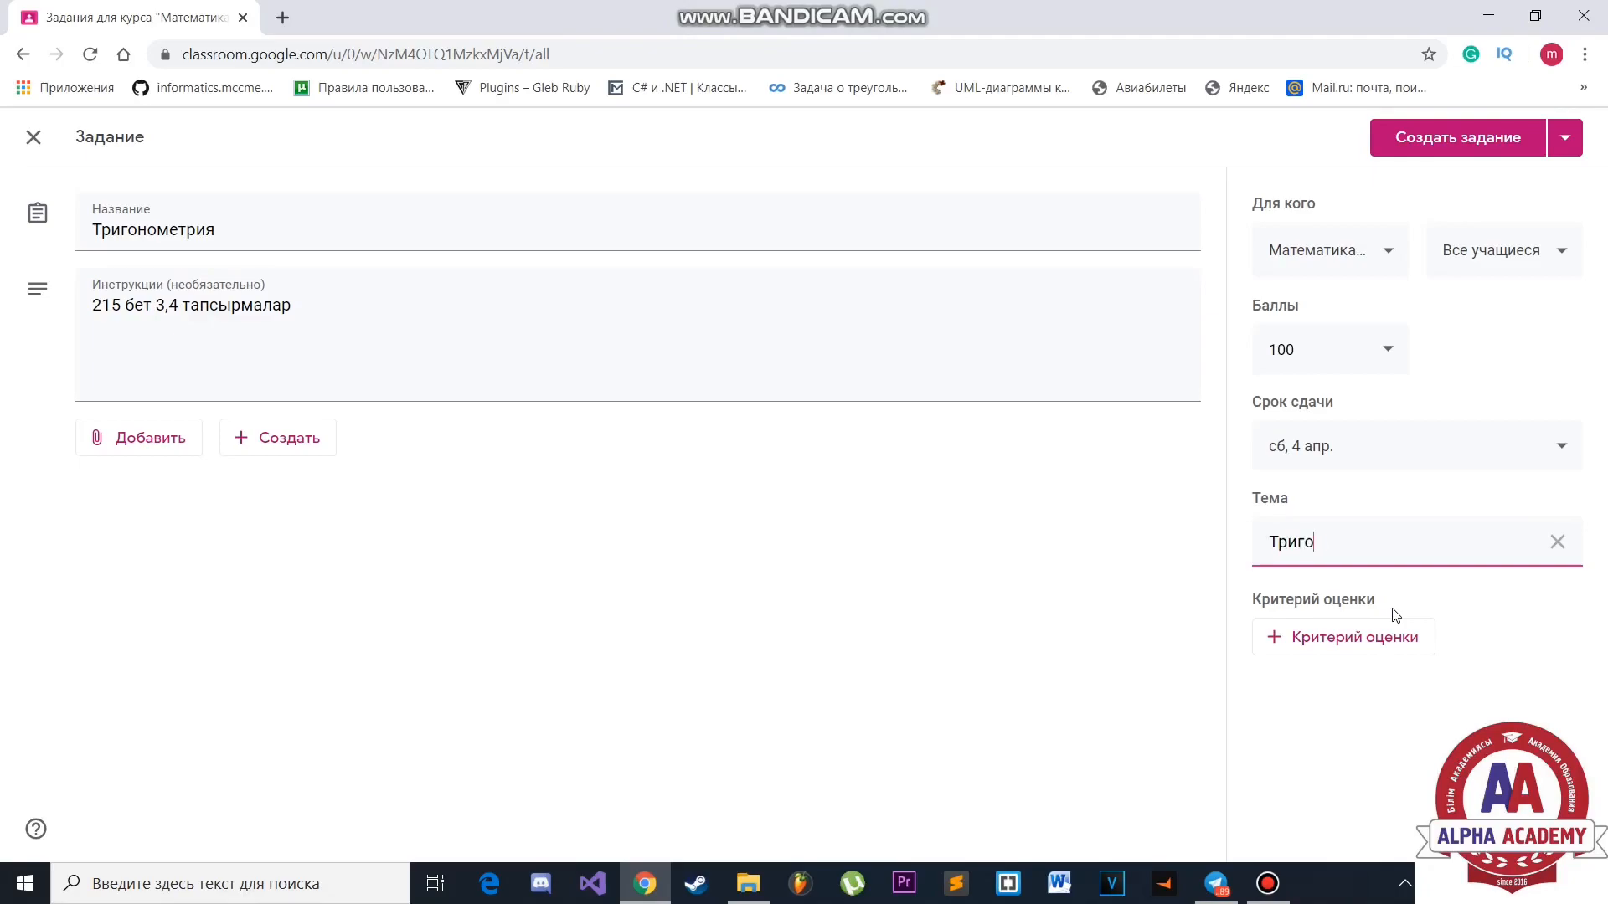
pyautogui.write('нометрия')
pyautogui.click(1235, 727)
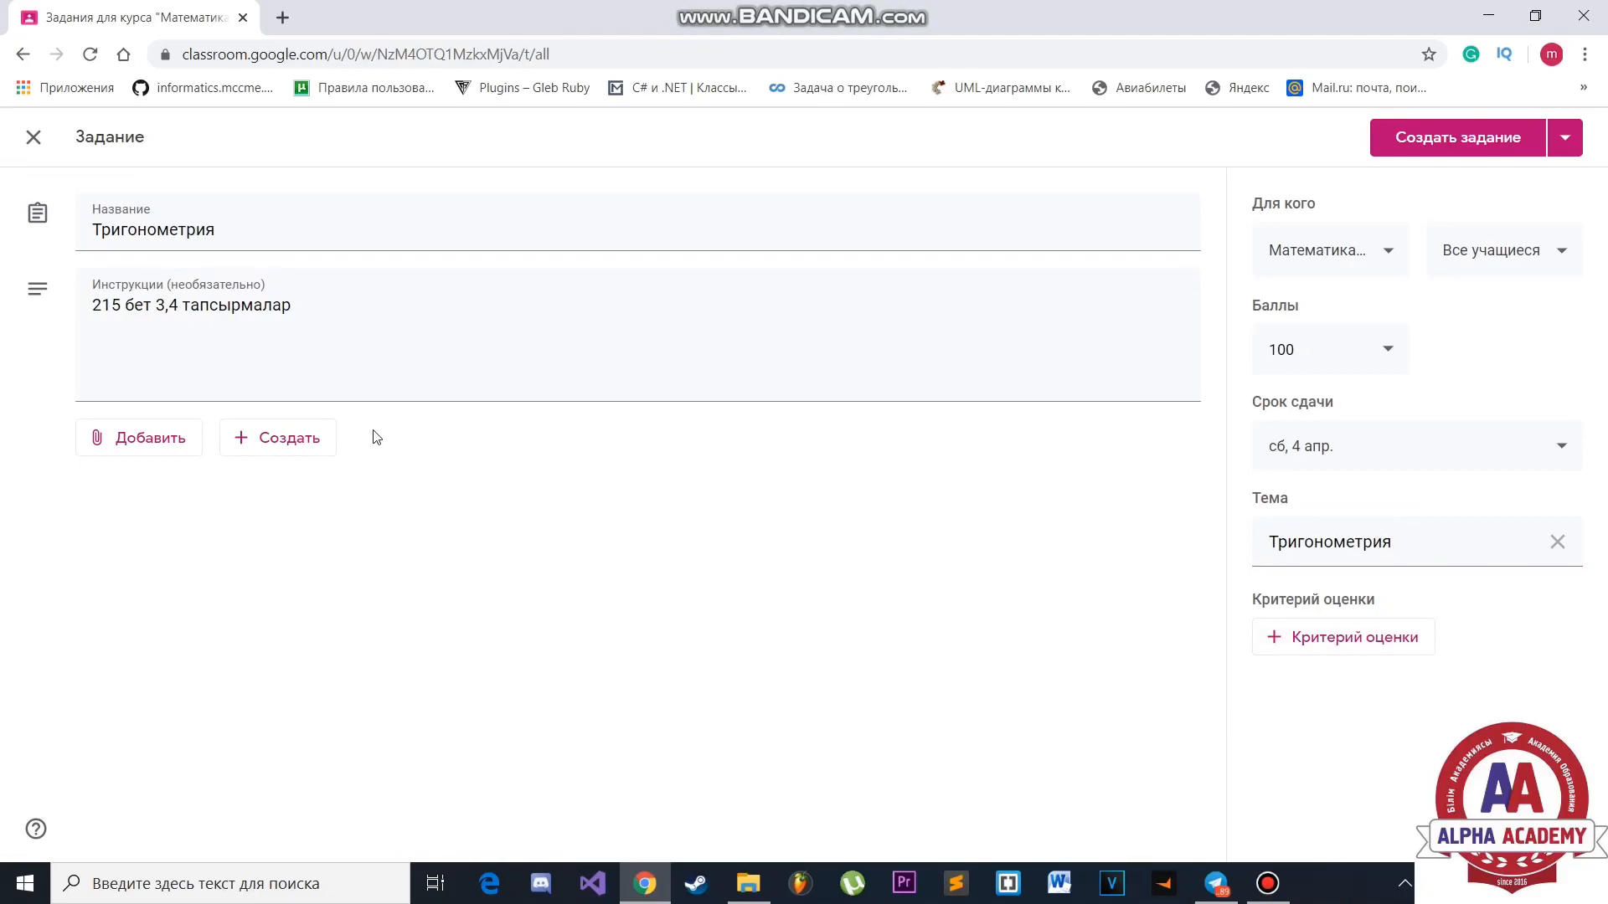
# - Review the attachment types available for the assignment and publish it without adding any attachment
pyautogui.click(178, 448)
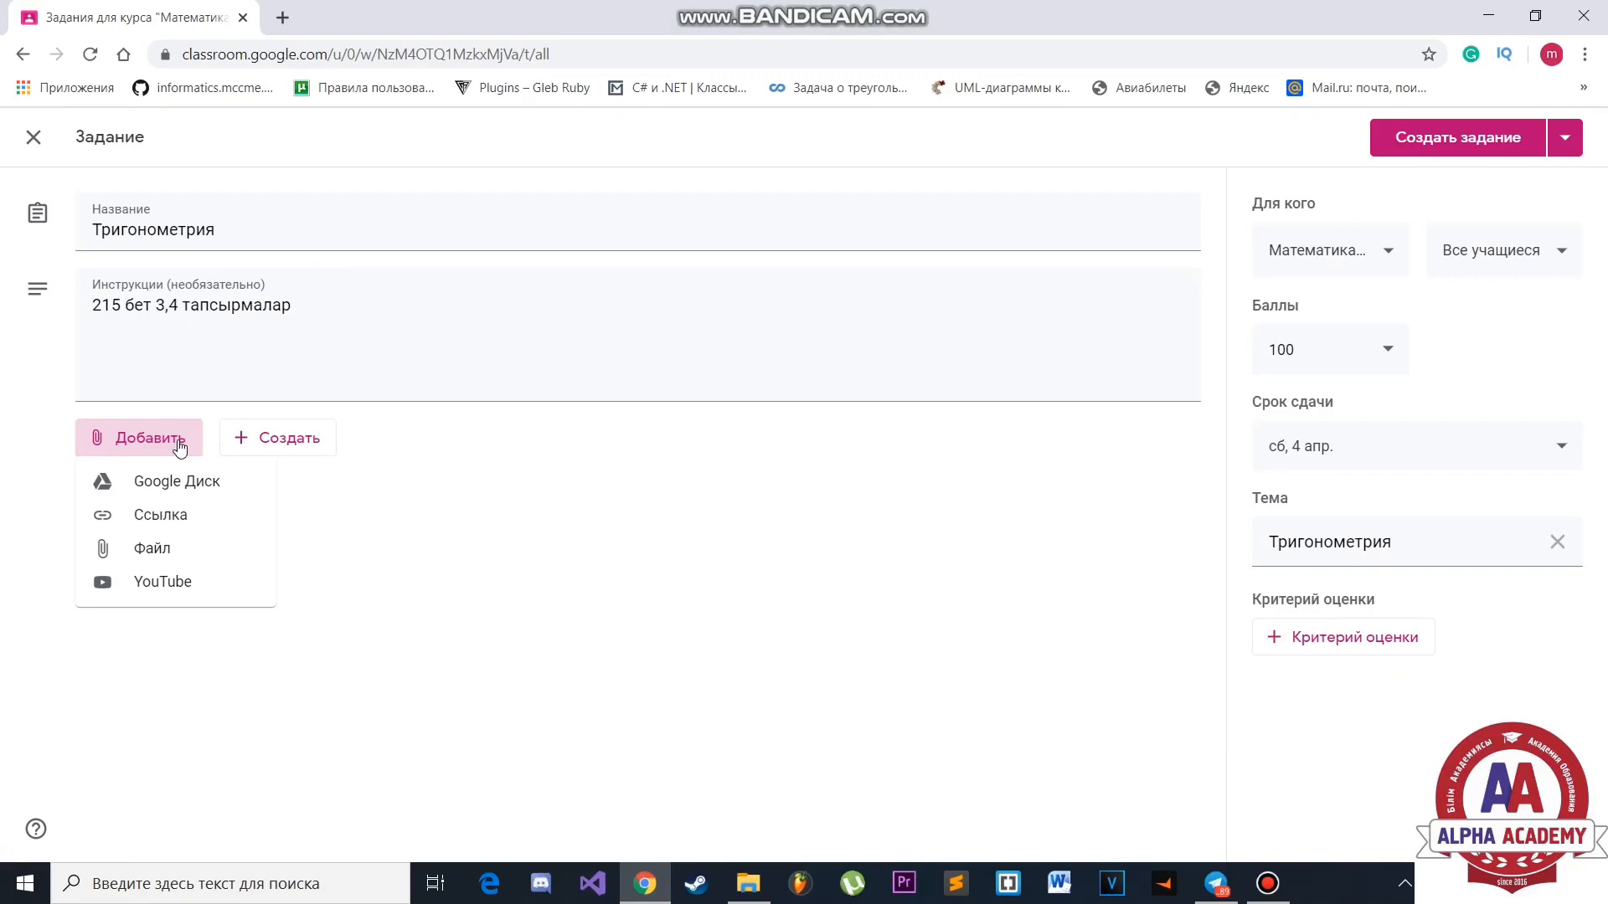
pyautogui.click(326, 517)
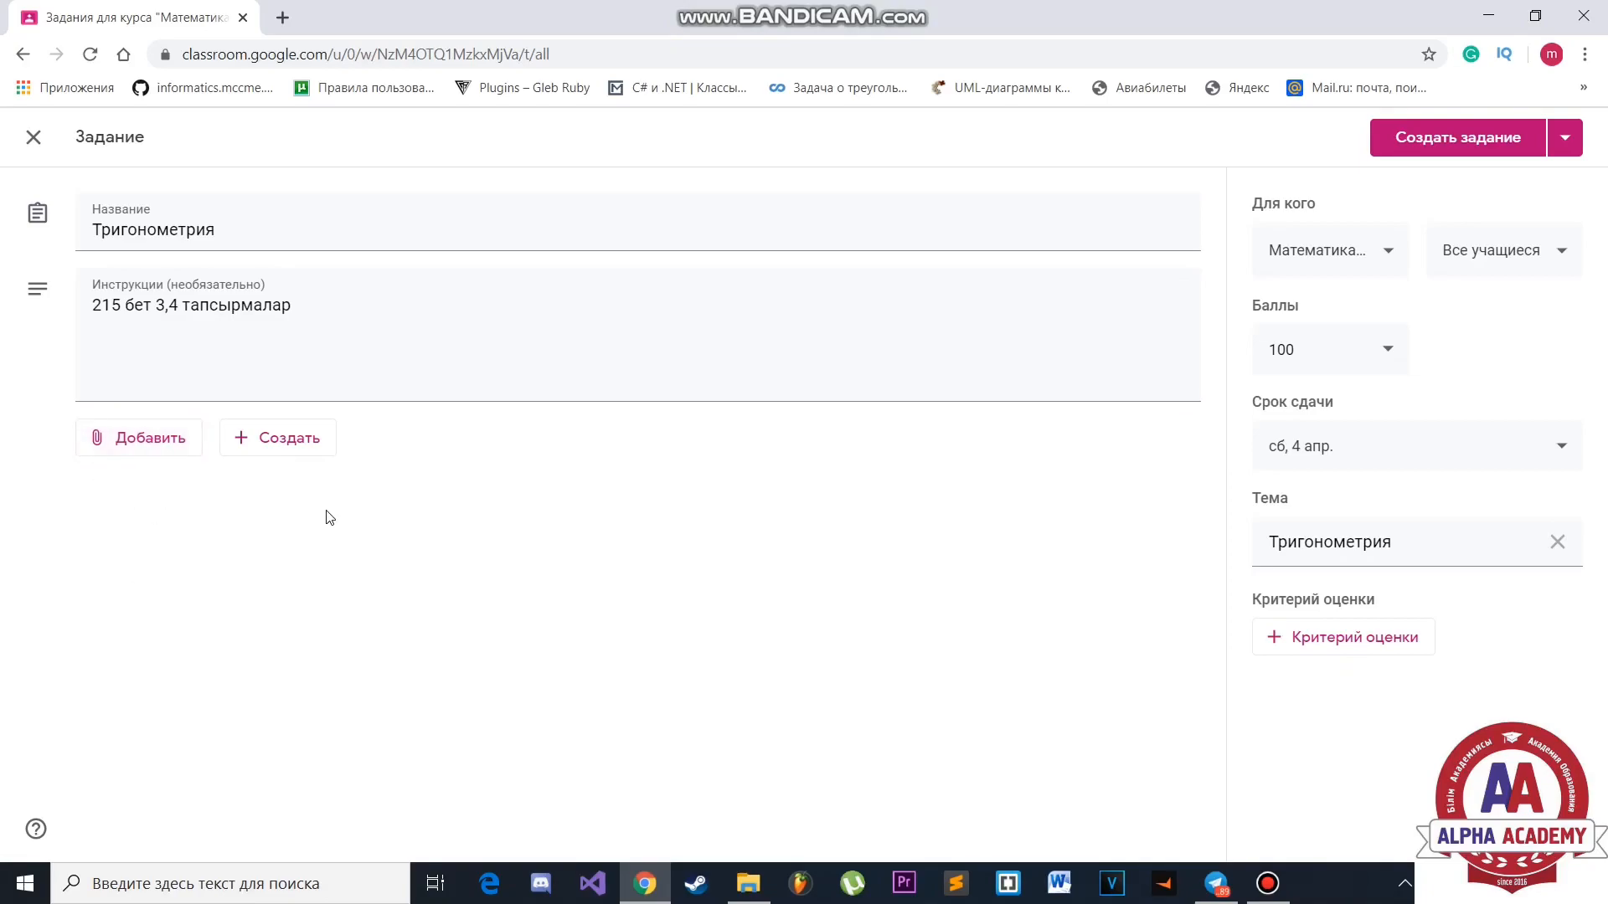
pyautogui.click(1432, 127)
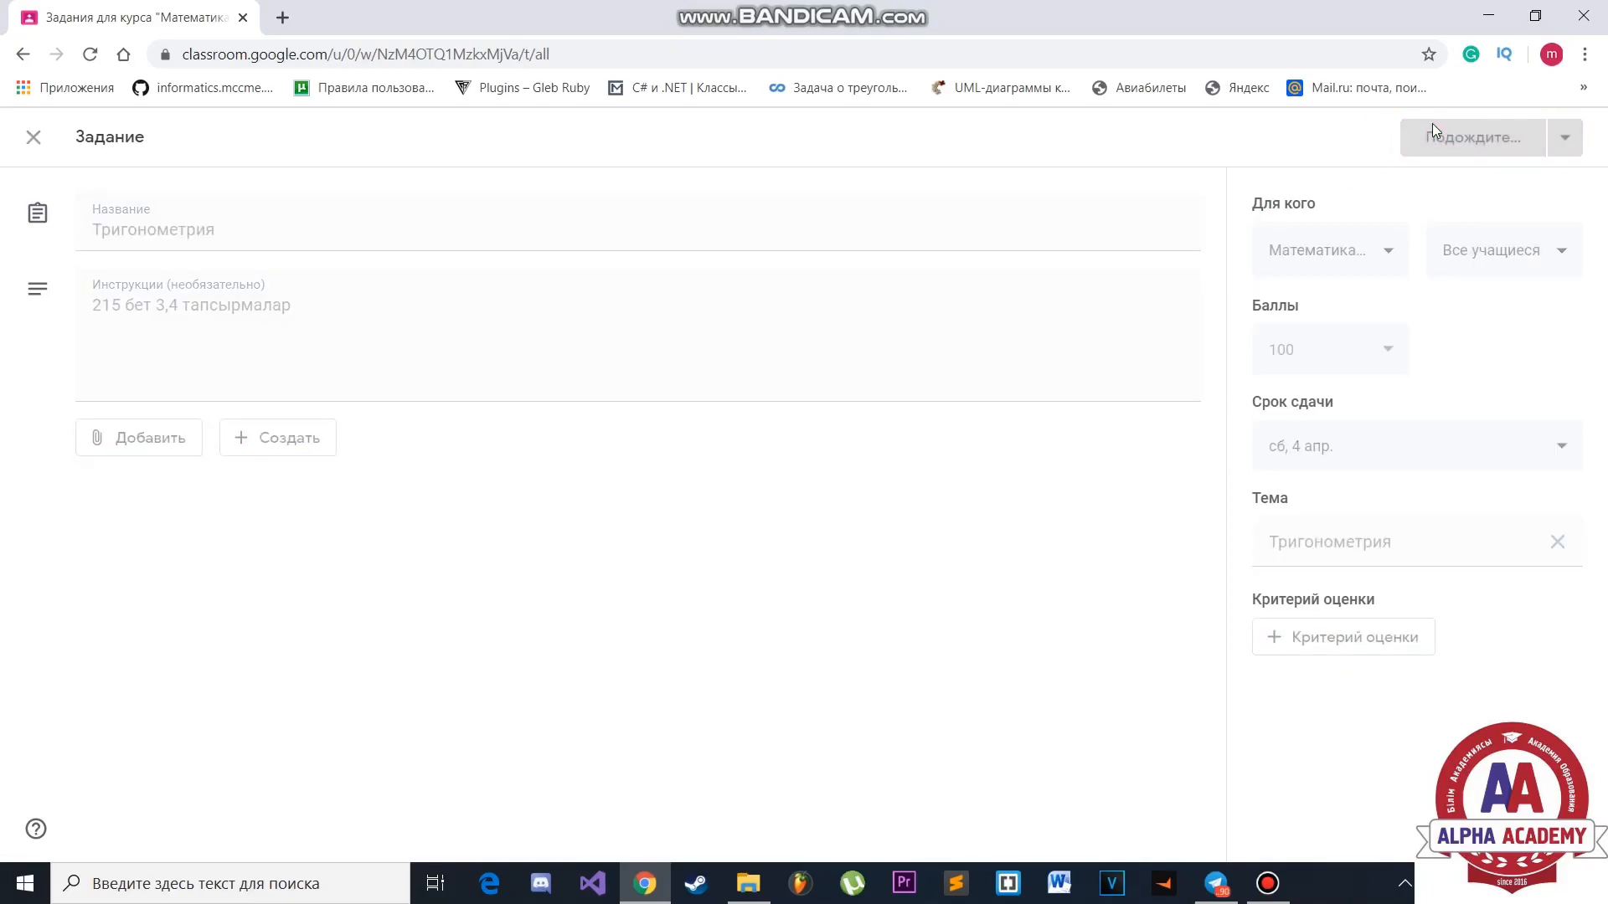